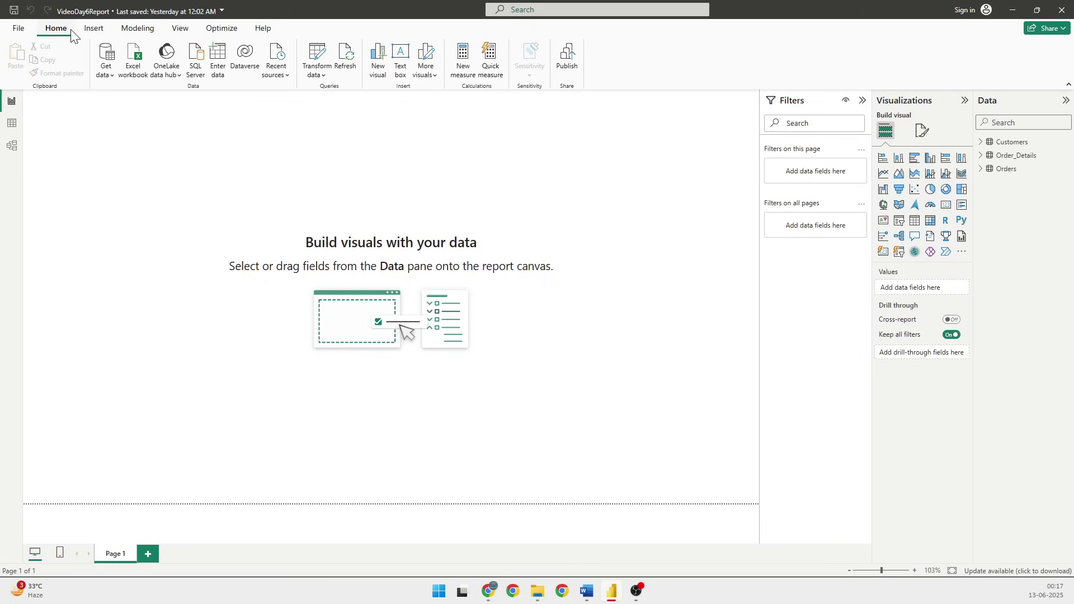
Cancel the empty new measure under Customers, collapse Customers, and select the Orders table.
left_click(463, 58)
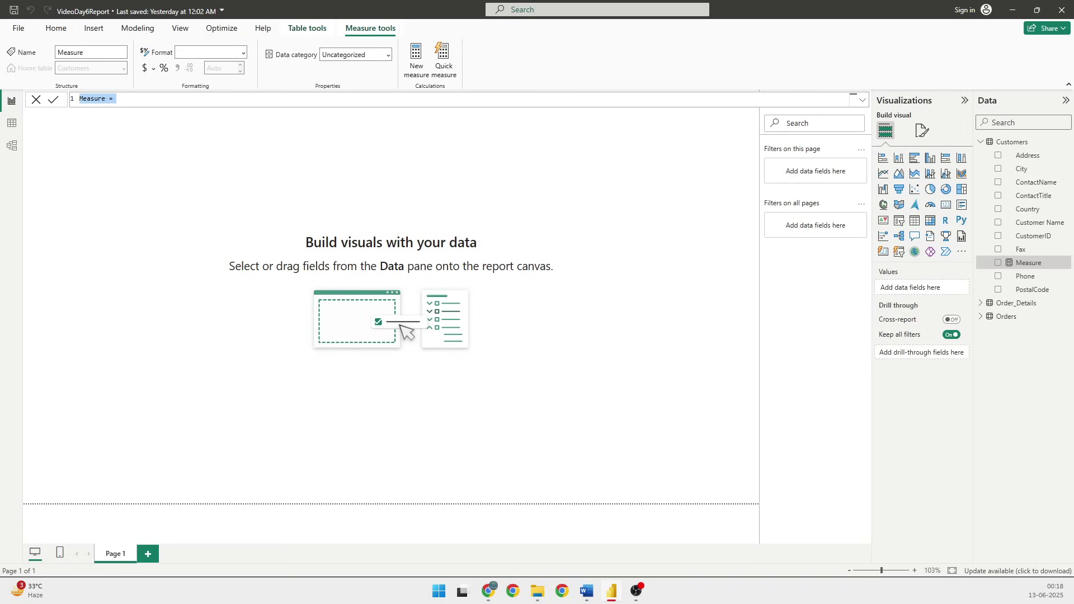
key("alt+Tab")
key("Escape")
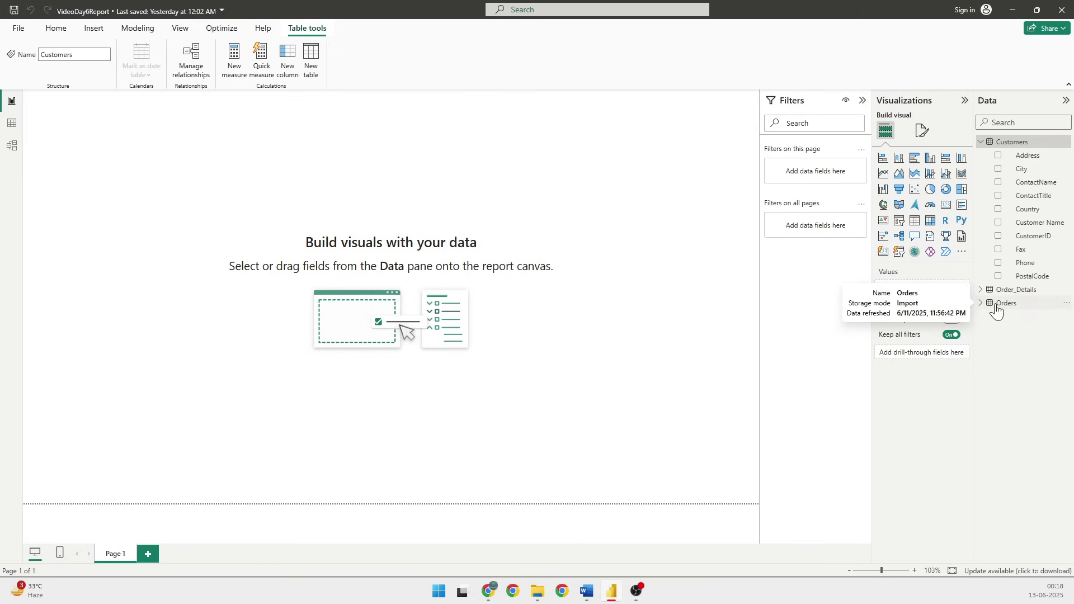
left_click(981, 143)
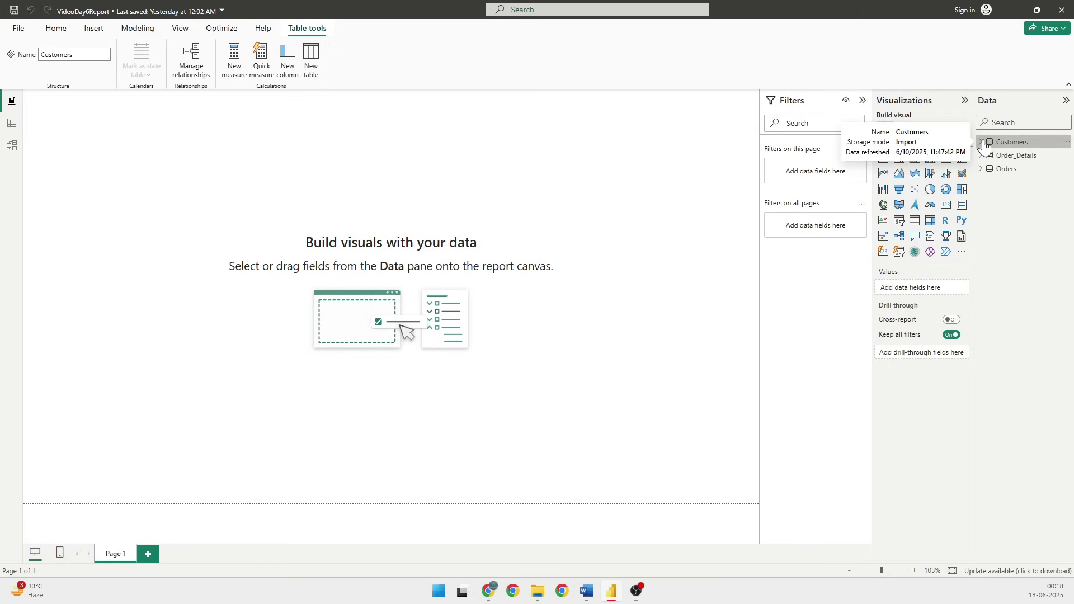
left_click(1005, 170)
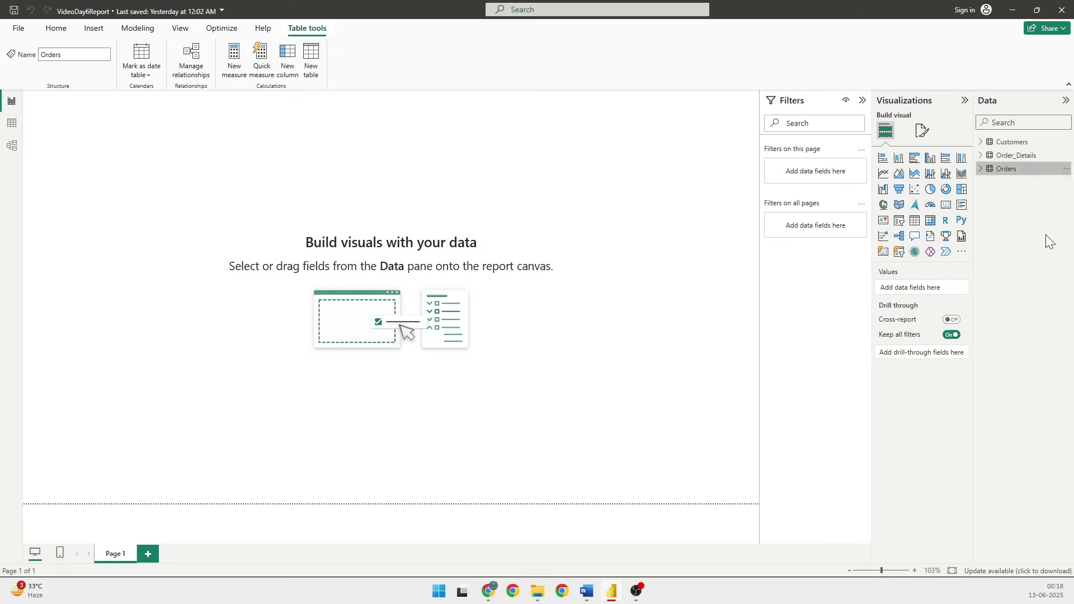
Create the measure Total Orders = COUNTROWS(Orders) in the Orders table.
left_click(980, 169)
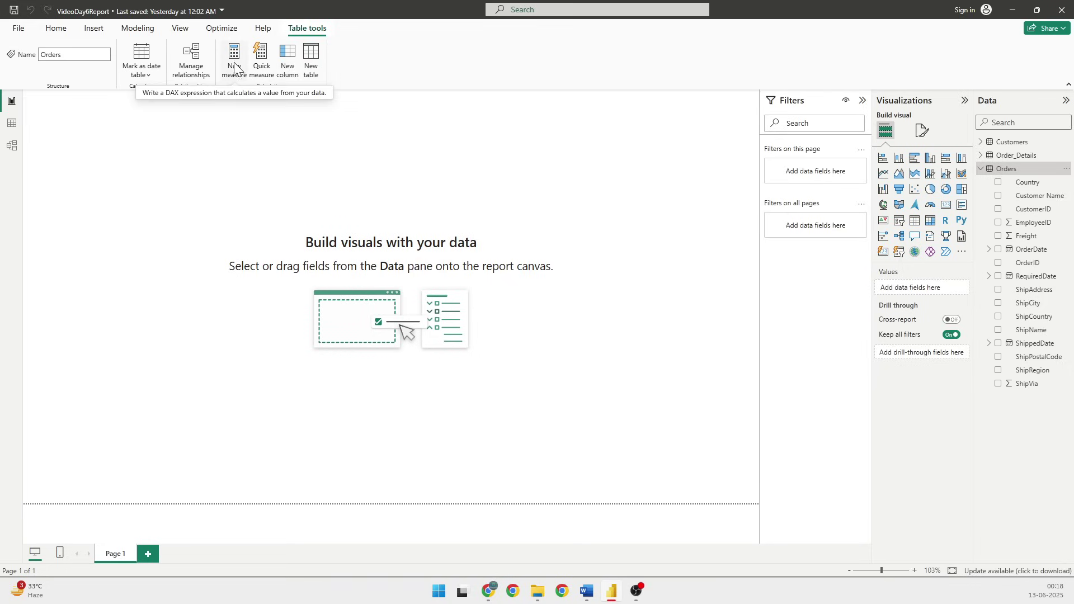
right_click(1014, 167)
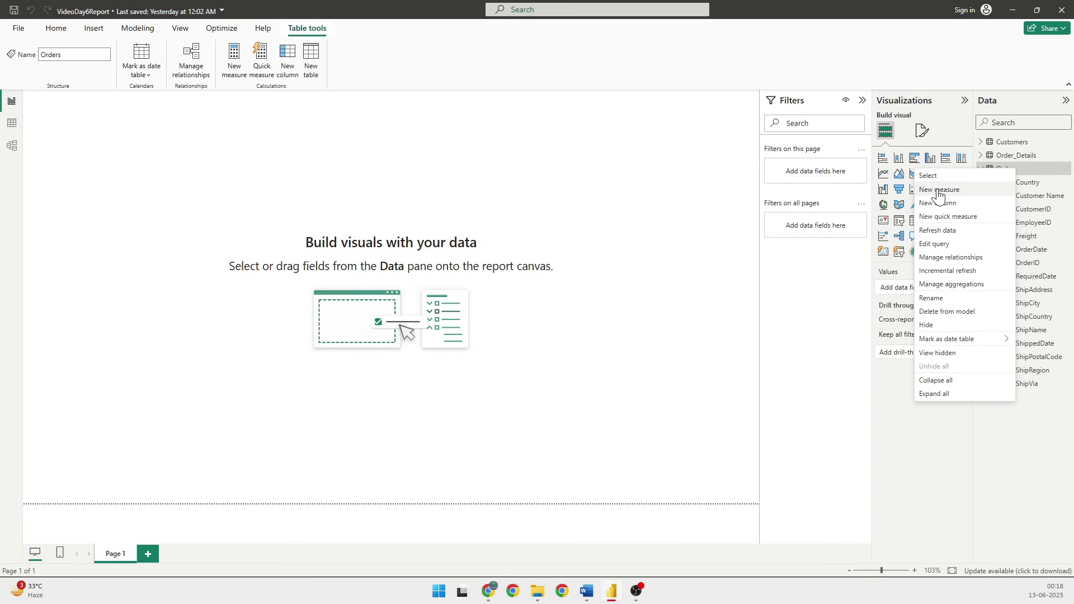
left_click(1034, 445)
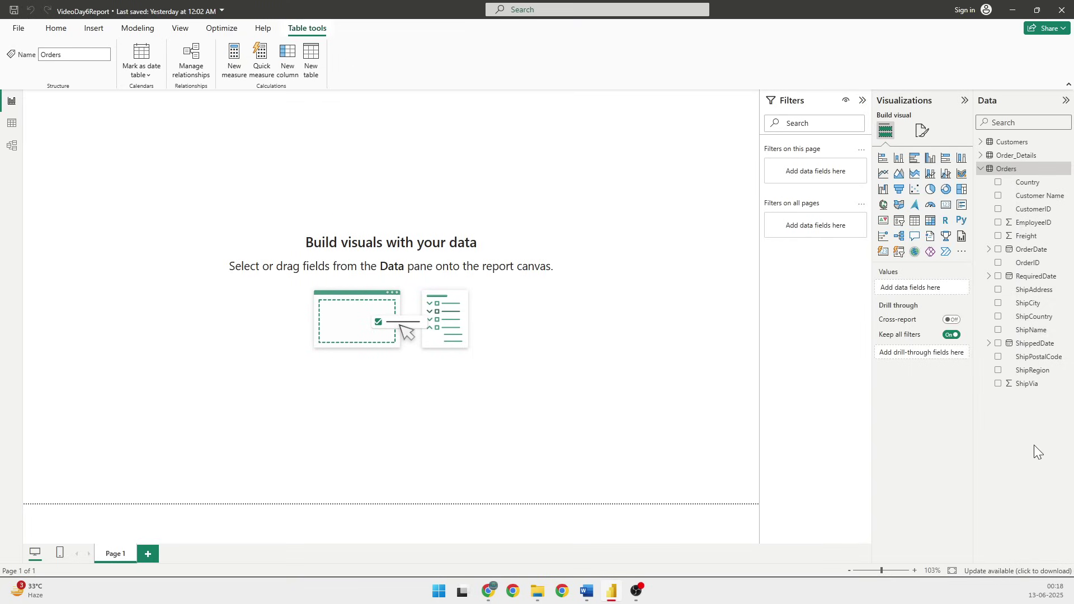
left_click(234, 55)
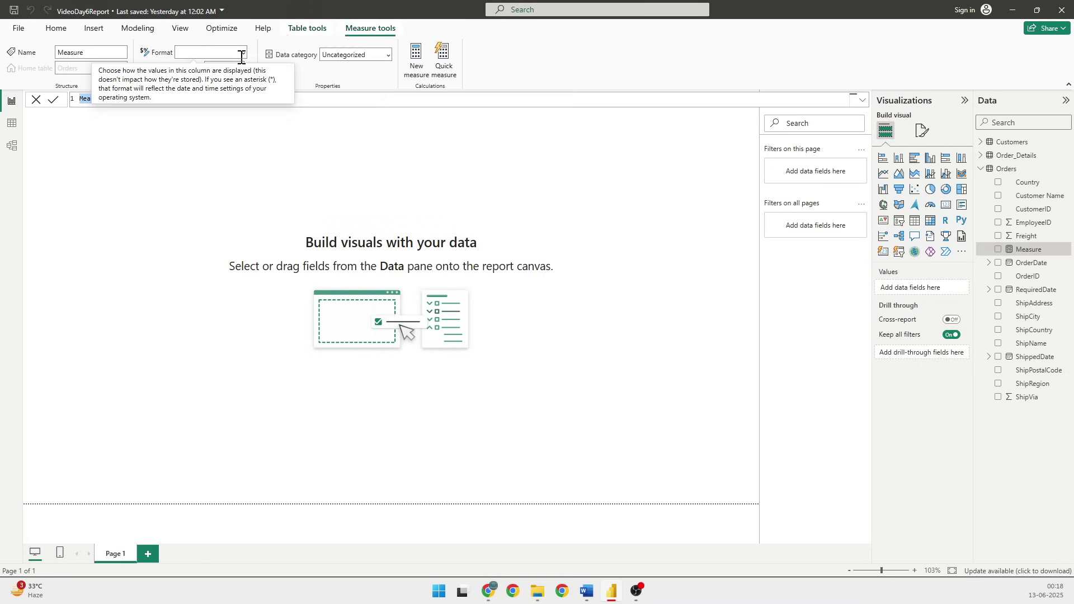
left_click(133, 98)
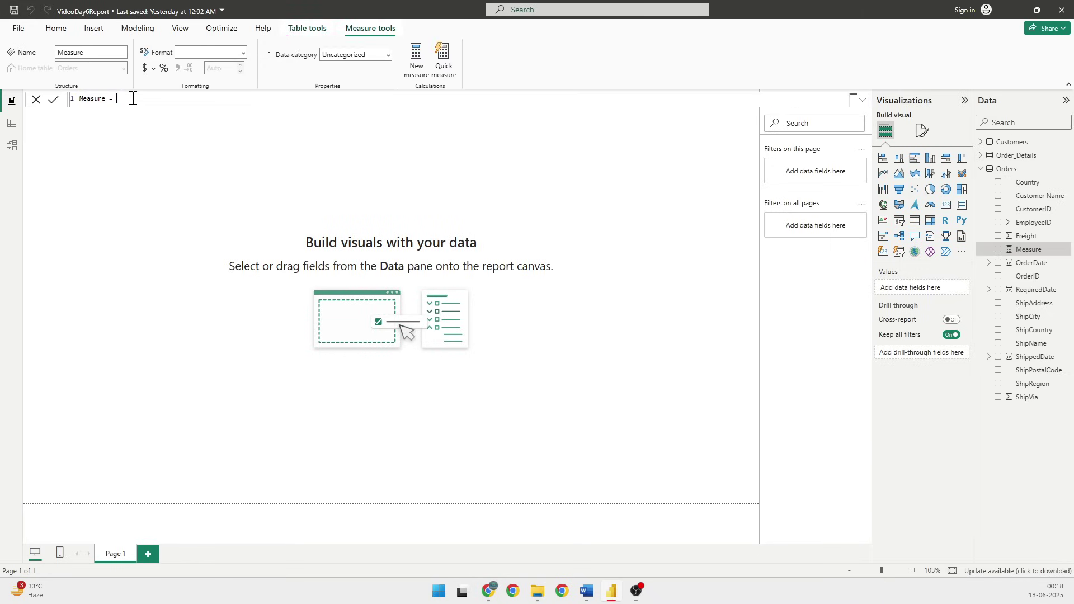
left_click_drag(123, 98, 79, 99)
type("Total Orders = COUNTROWS(Orders)")
left_click(53, 99)
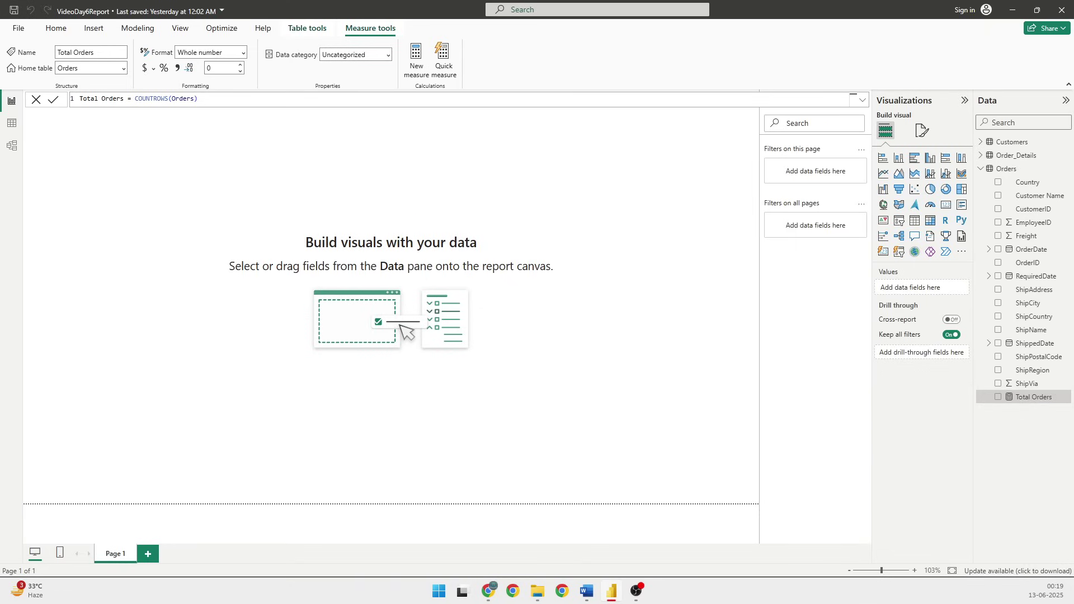
key("alt+Tab")
Add Total Sales = SUM(Orders[SalesAmount]) to Orders, which errors because SalesAmount isn't found.
left_click(1009, 169)
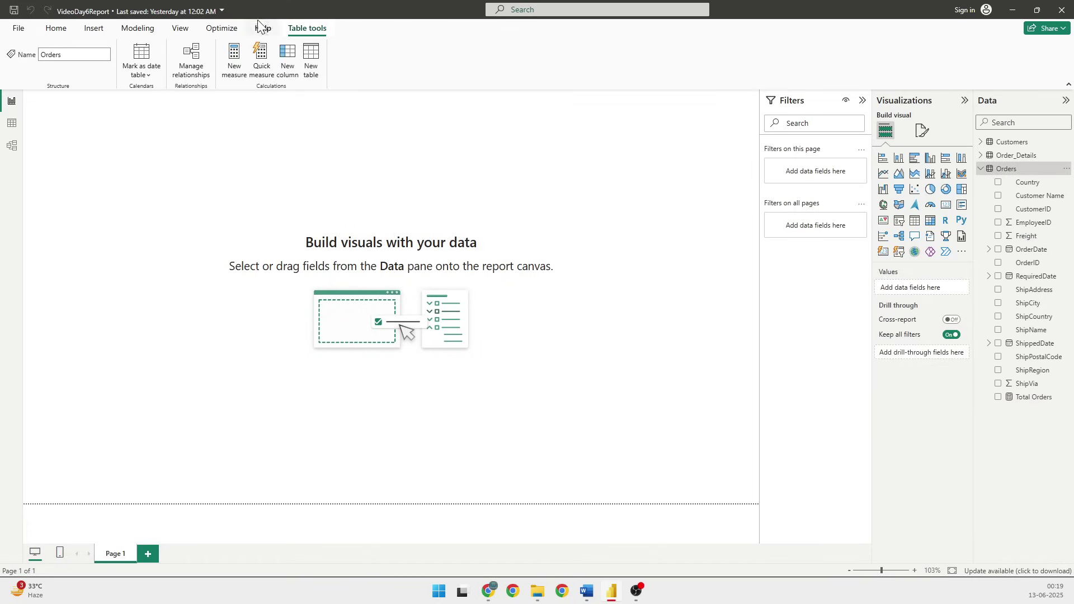
left_click(234, 56)
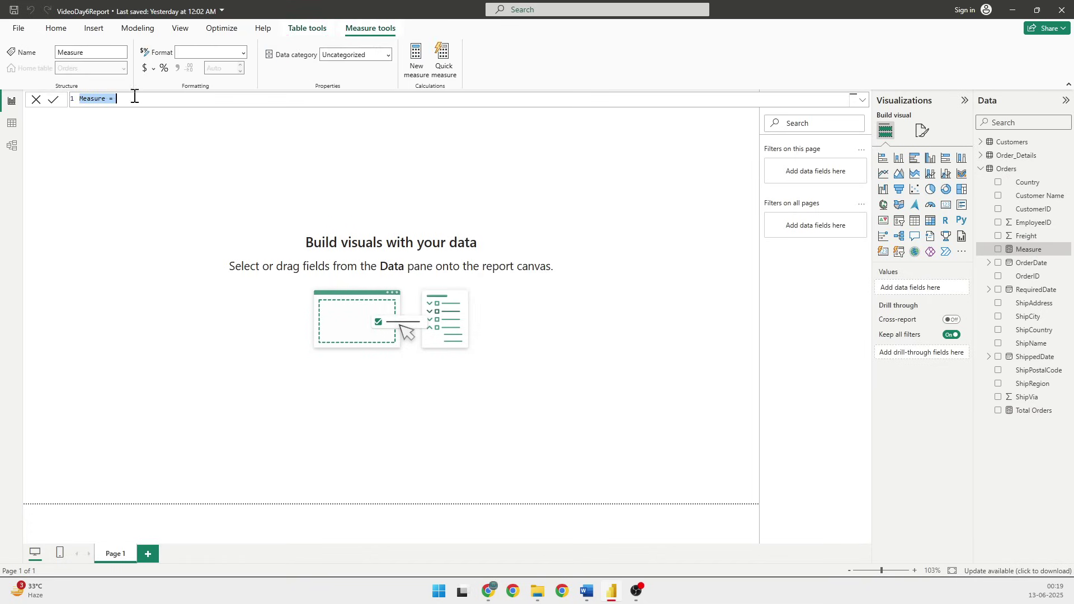
left_click_drag(119, 101, 77, 101)
triple_click(84, 102)
type("Total Sales = SUM(Orders[SalesAmount])")
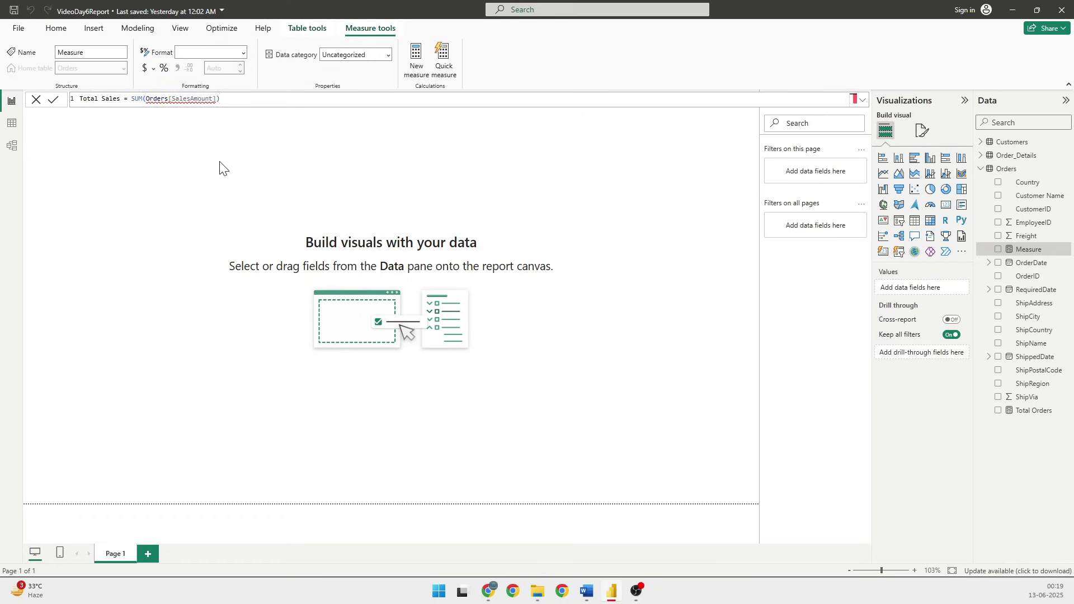
key("Return")
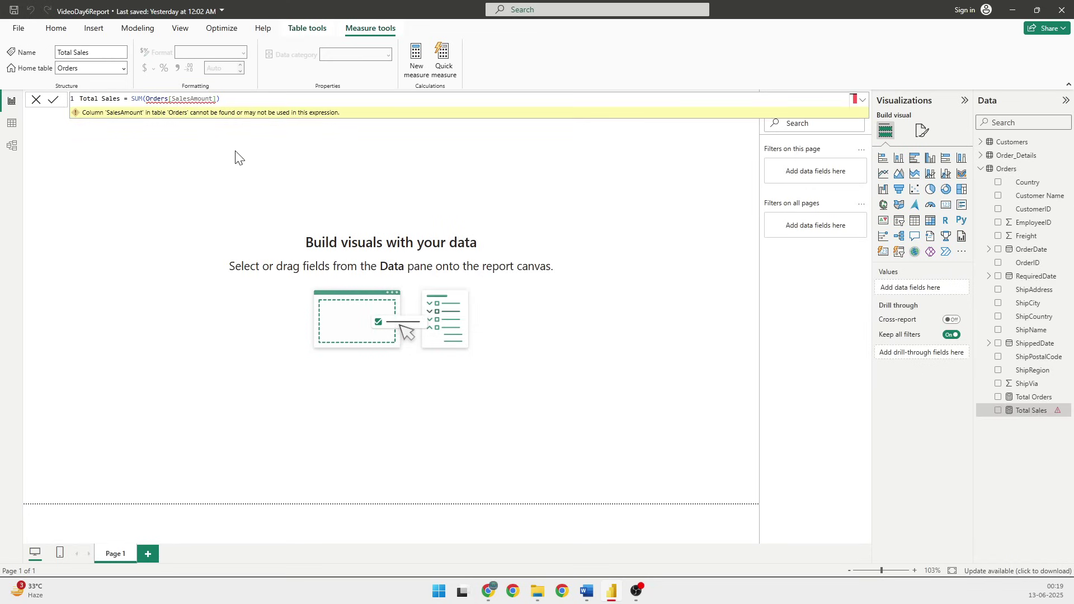
double_click(138, 99)
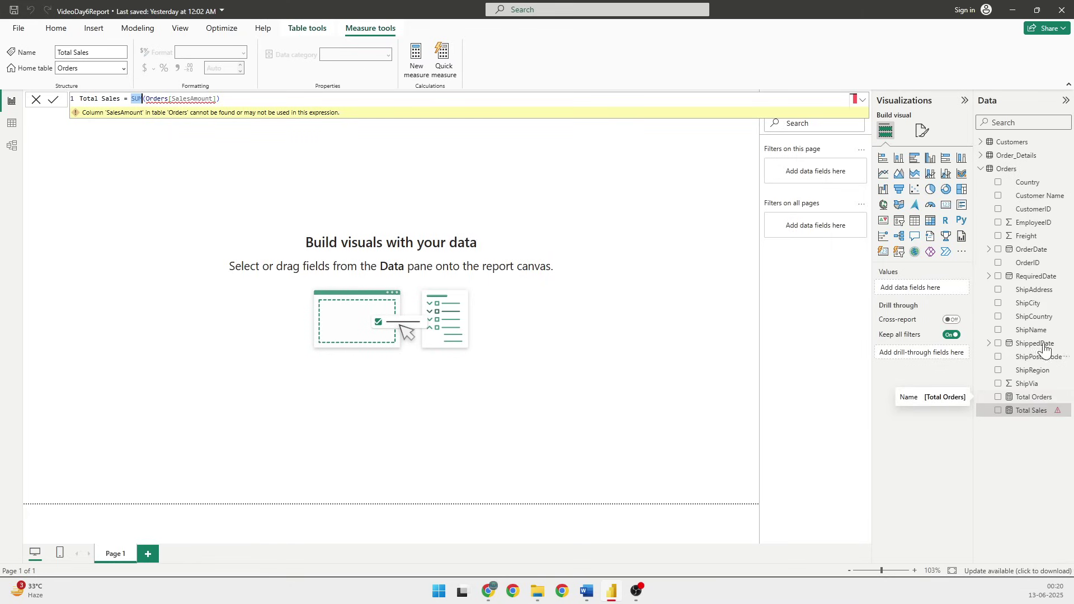
View the Orders data rows and inspect the Total Orders and Total Sales measures.
left_click(12, 124)
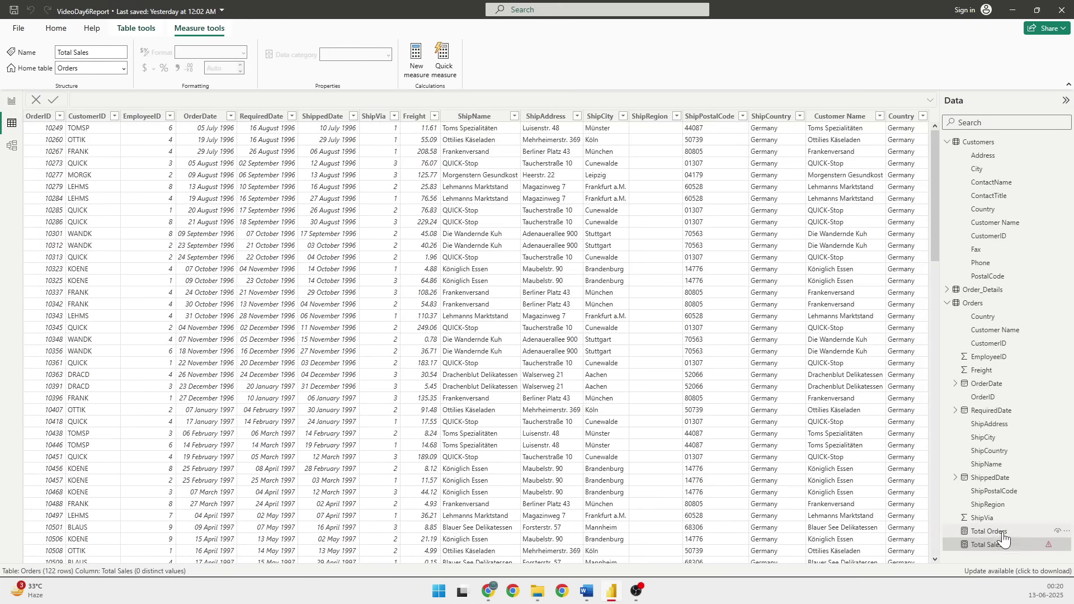
left_click(1001, 534)
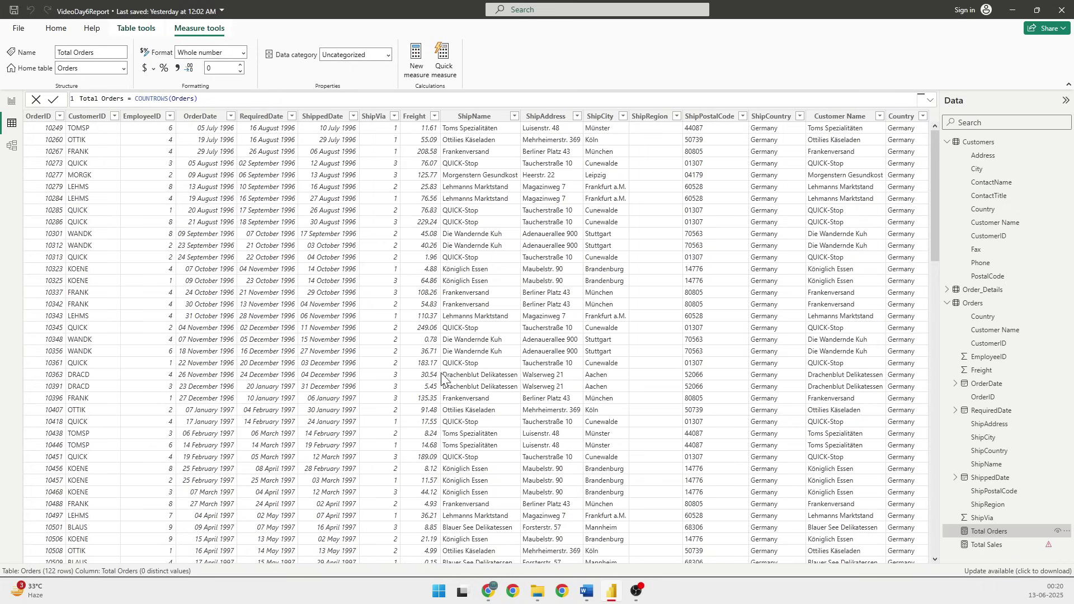
left_click(992, 549)
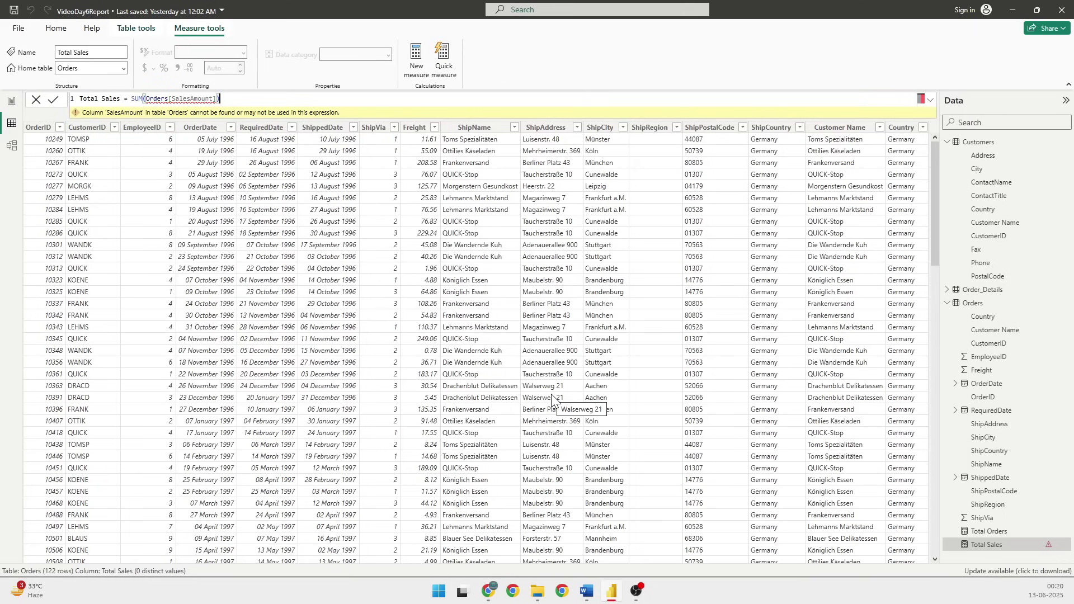
left_click(15, 111)
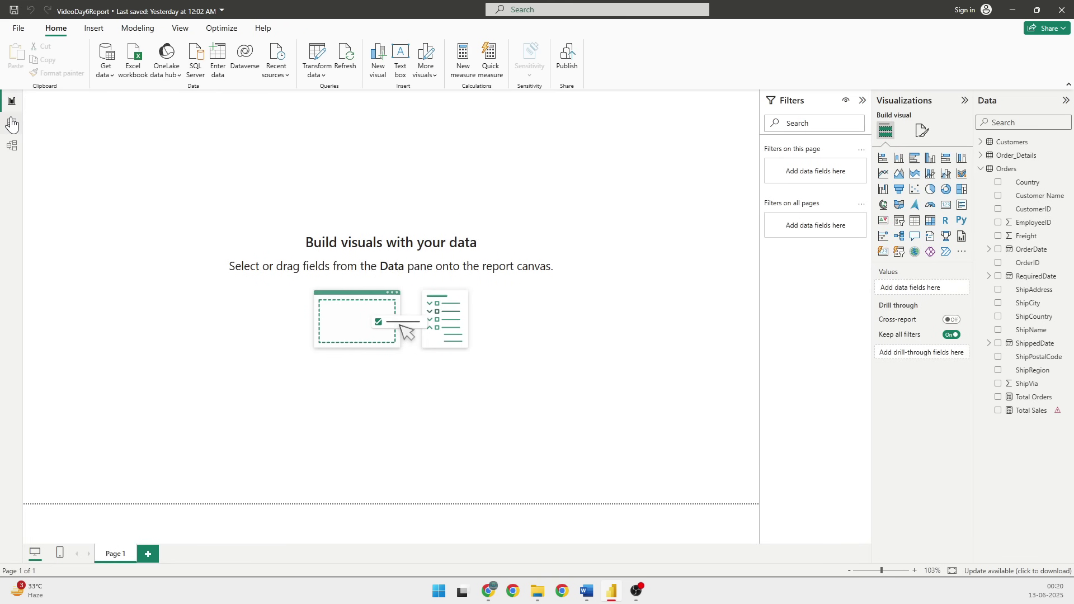
left_click(12, 123)
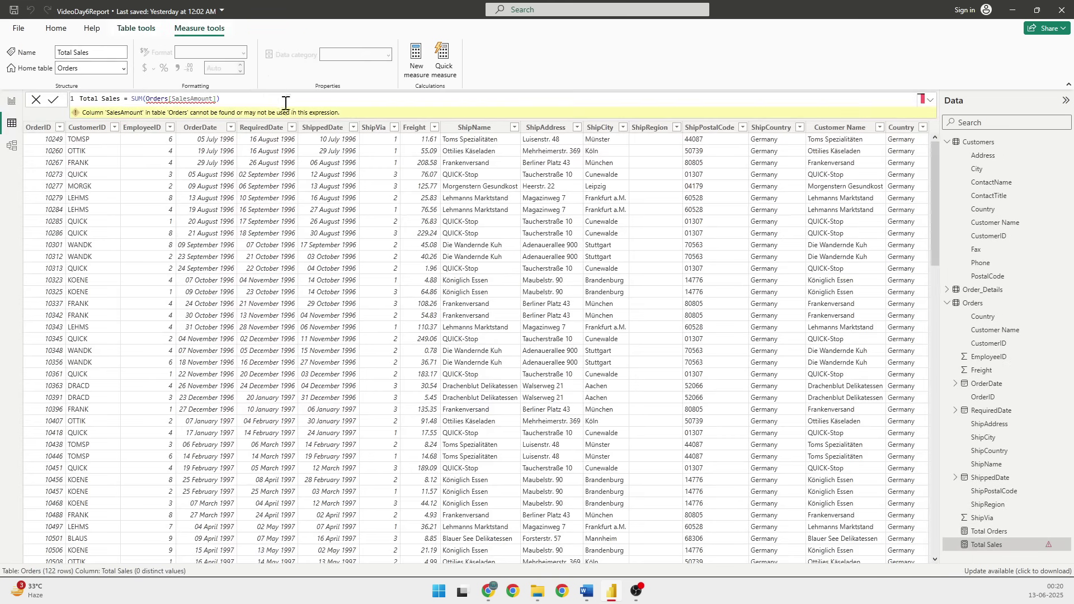
Clear the erroring Total Sales formula text.
left_click(245, 99)
left_click_drag(239, 99, 83, 99)
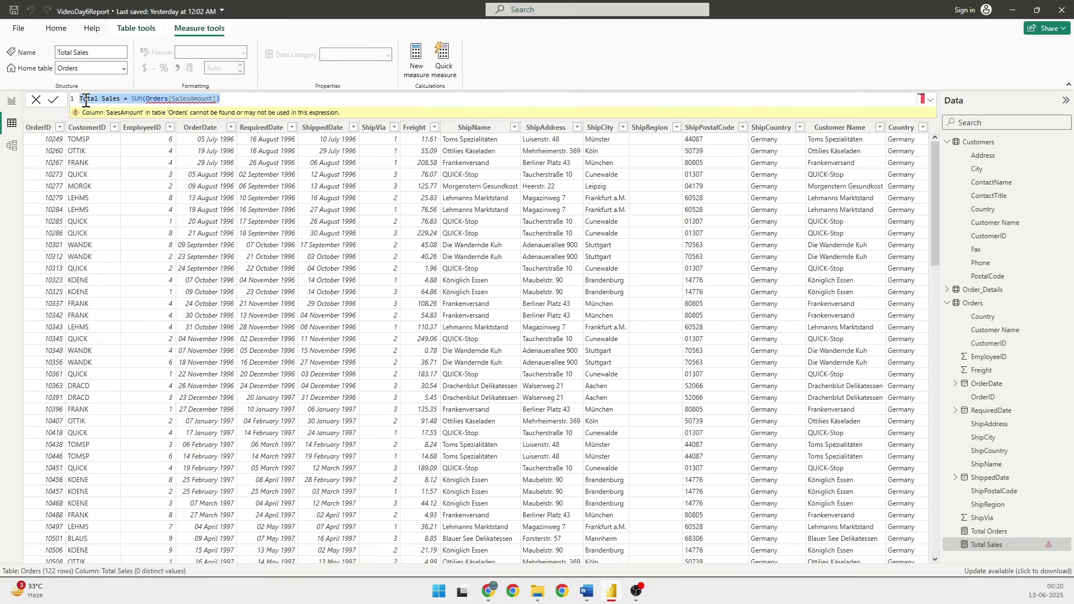
triple_click(85, 100)
key("ctrl+c")
key("BackSpace")
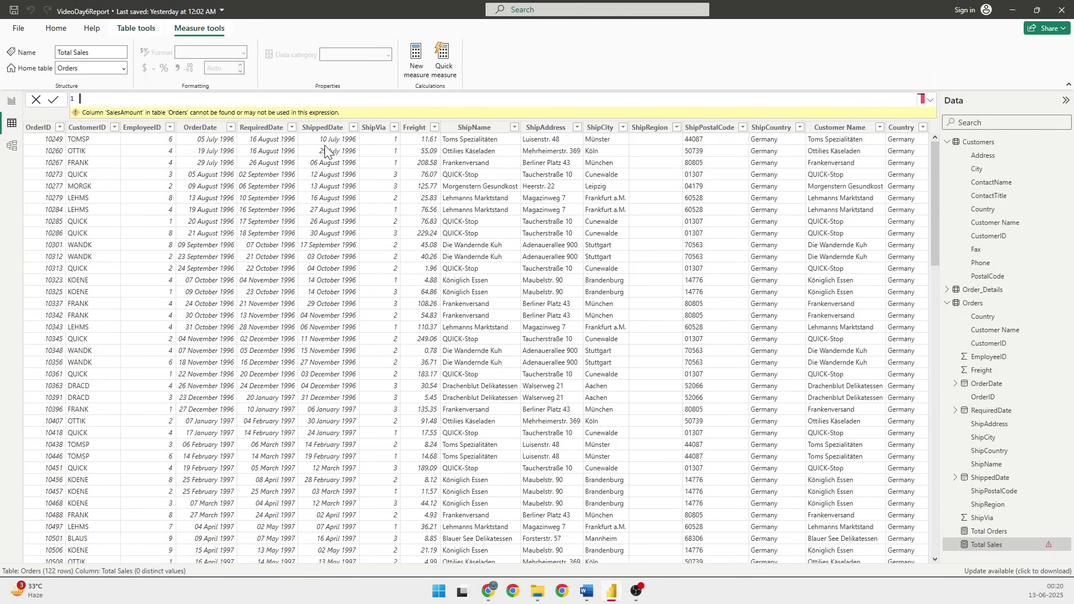
left_click(1014, 552)
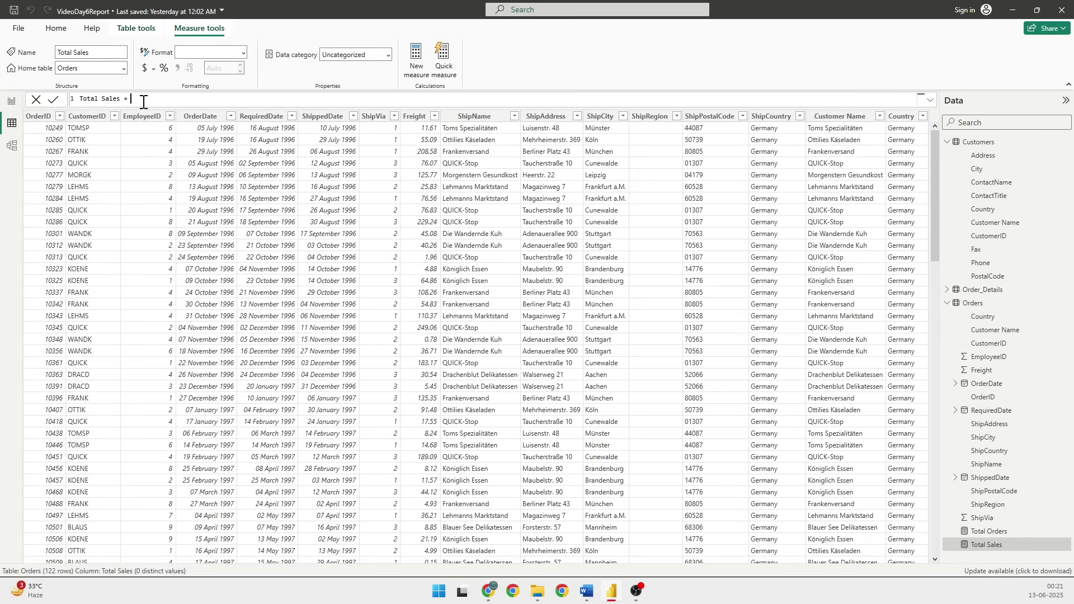
left_click_drag(134, 99, 78, 99)
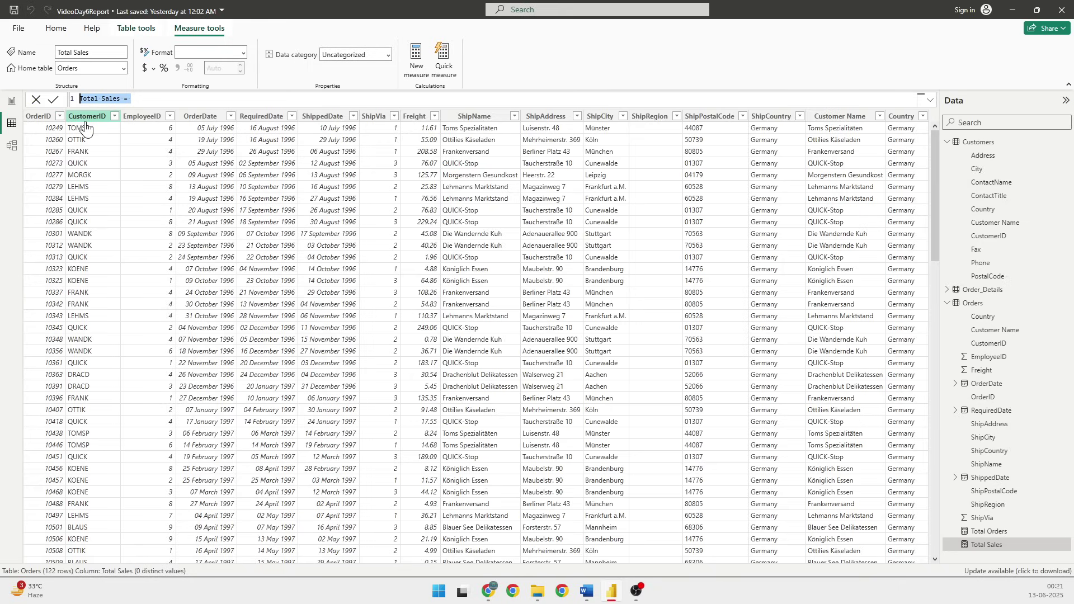
key("BackSpace")
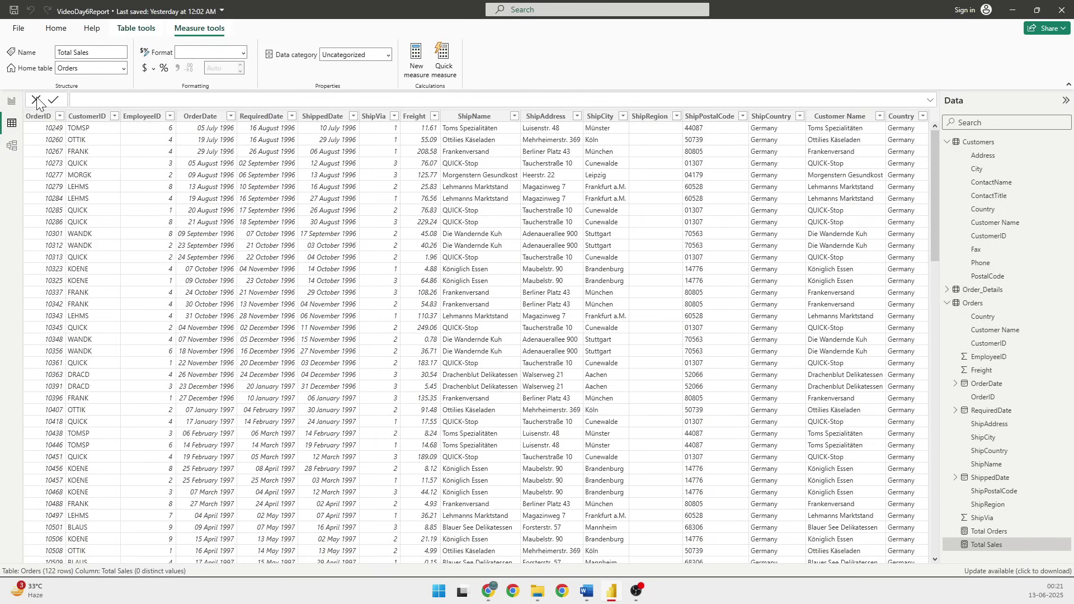
Delete Total Sales from the model and expand Order_Details to show TotalAmount.
right_click(990, 542)
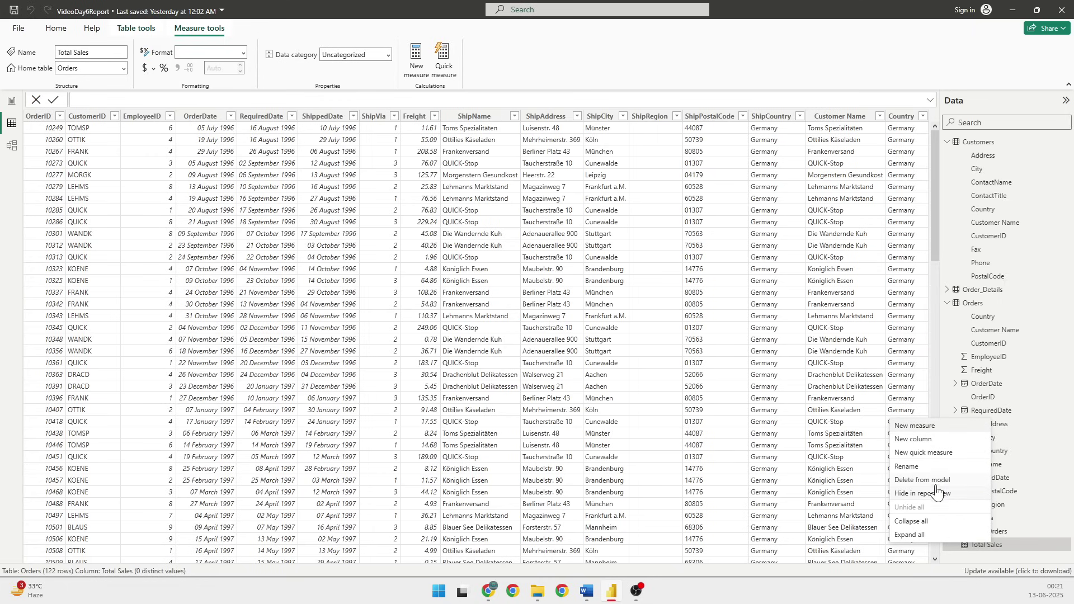
left_click(1021, 470)
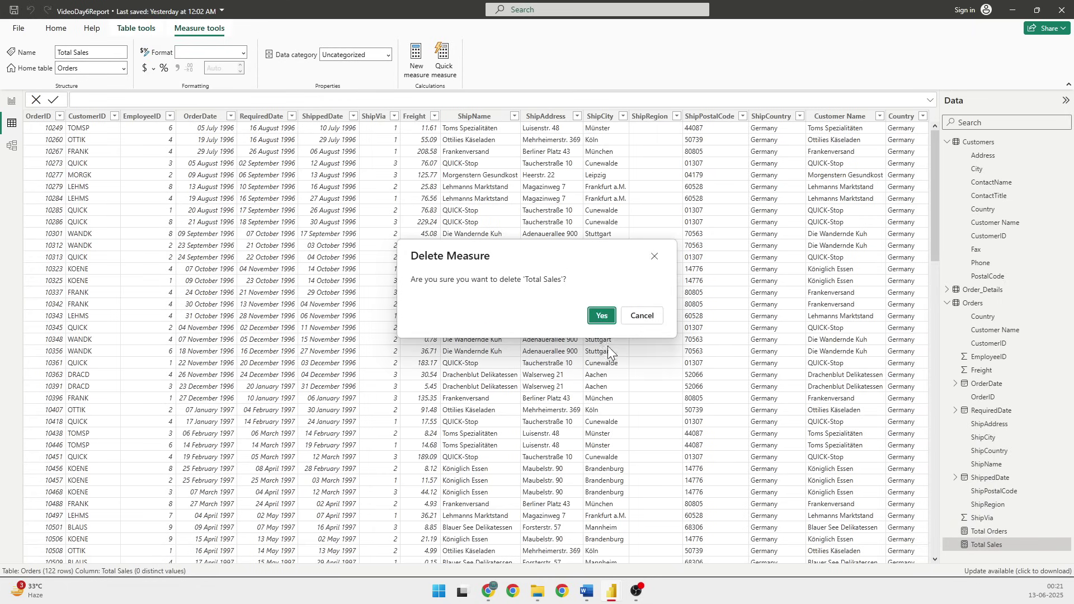
left_click(600, 316)
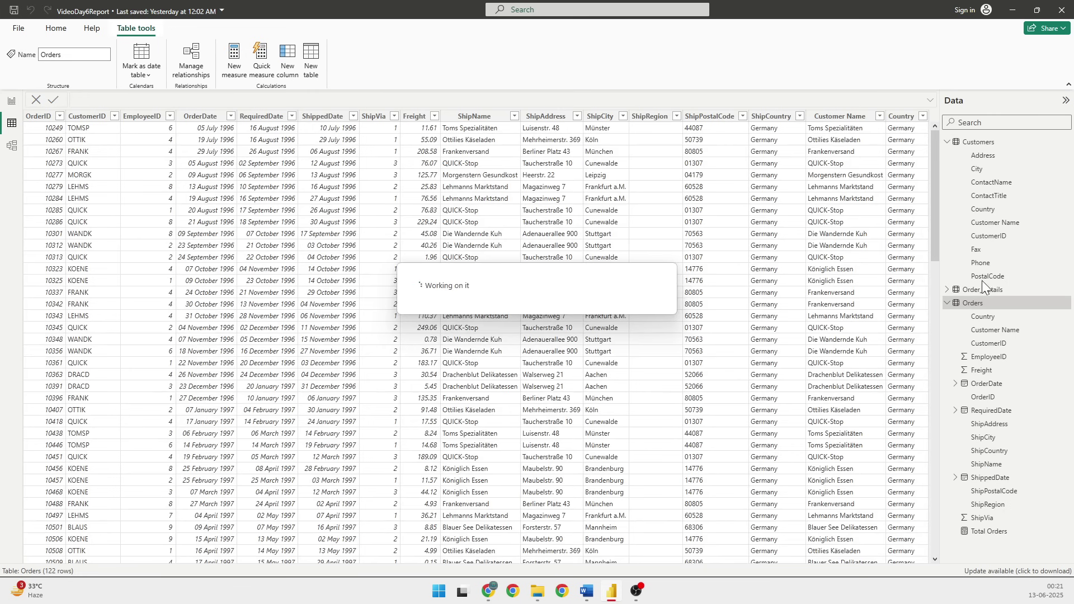
left_click(947, 303)
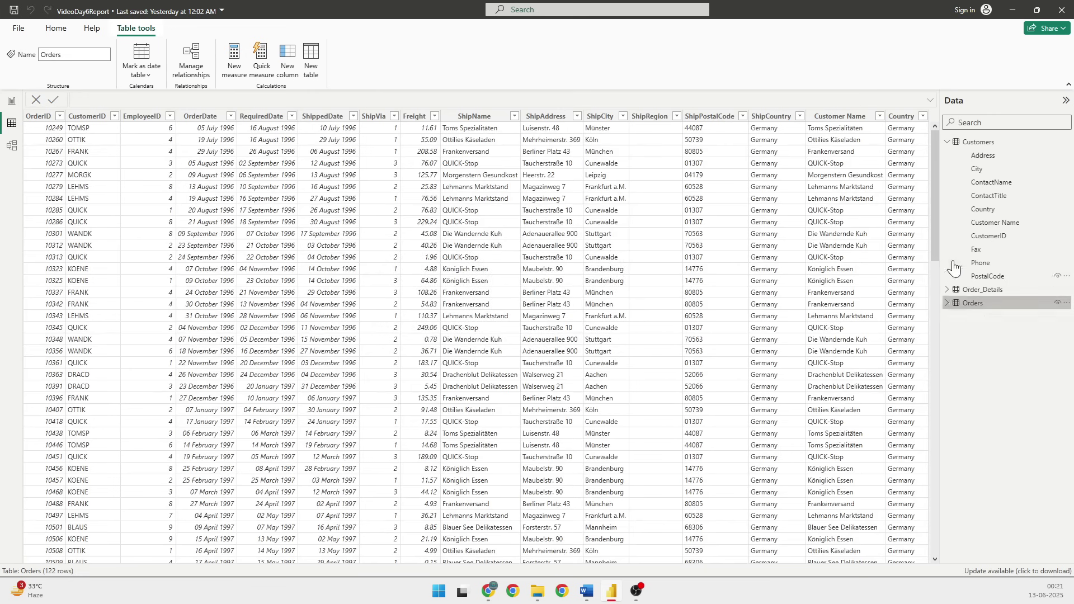
left_click(946, 289)
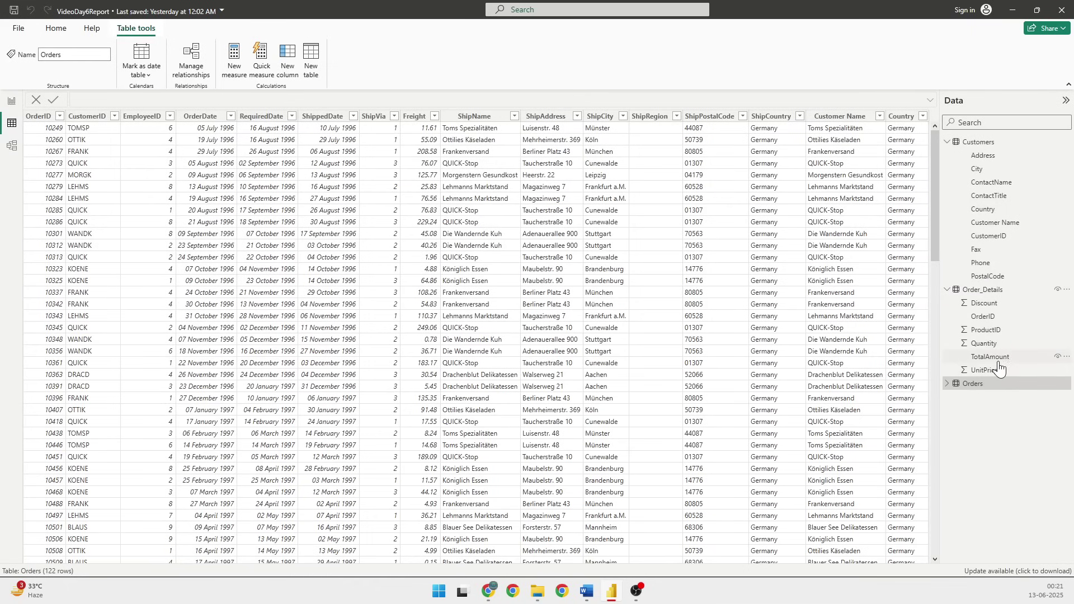
Create the measure Total Sales = SUM(Order_Details[TotalAmount]) in Order_Details.
right_click(986, 292)
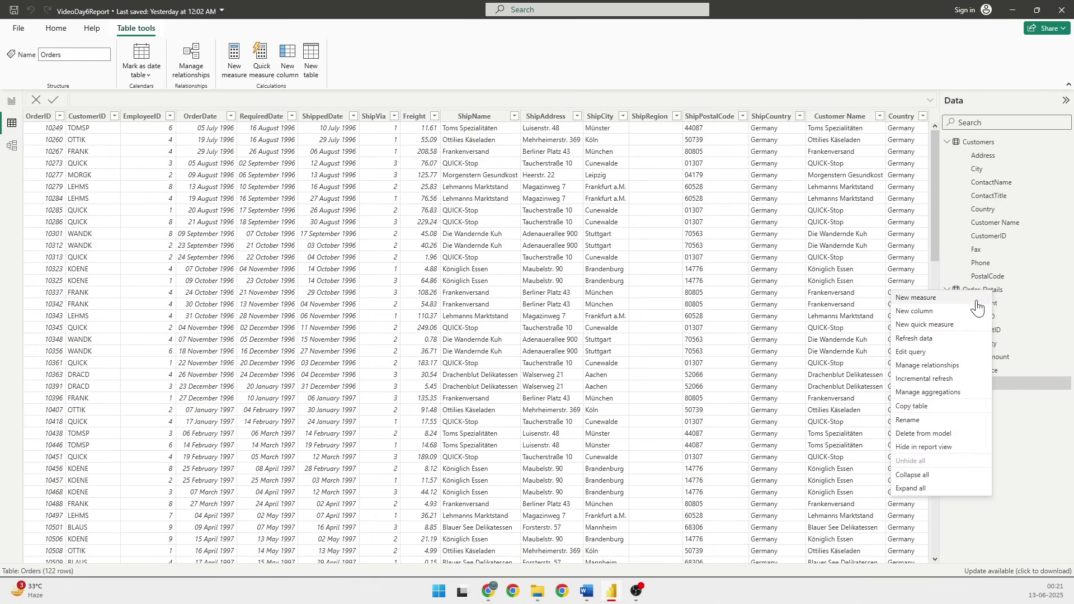
left_click(926, 298)
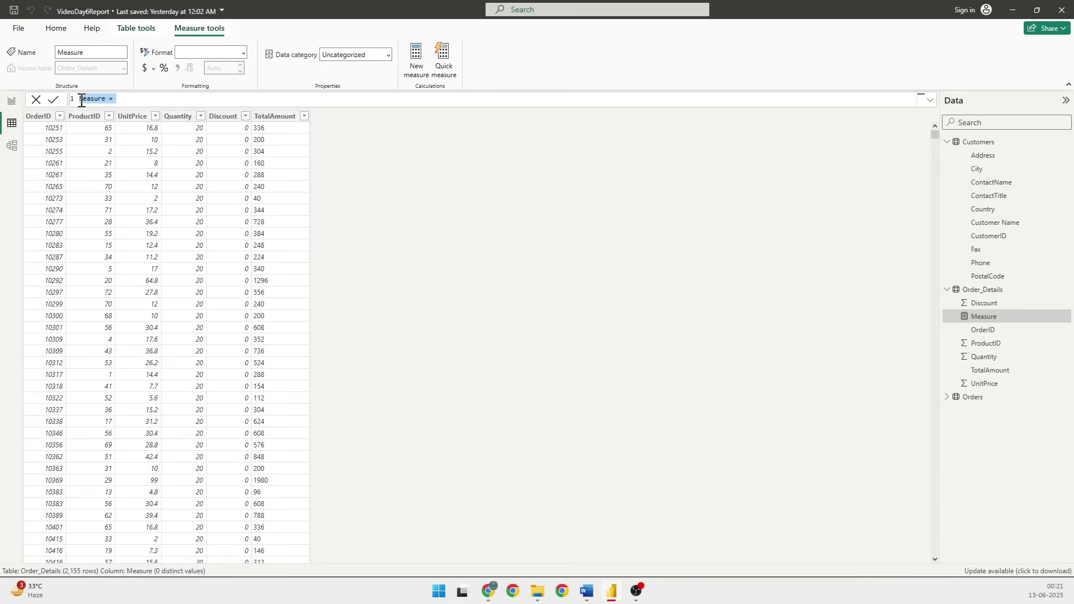
key("ctrl+v")
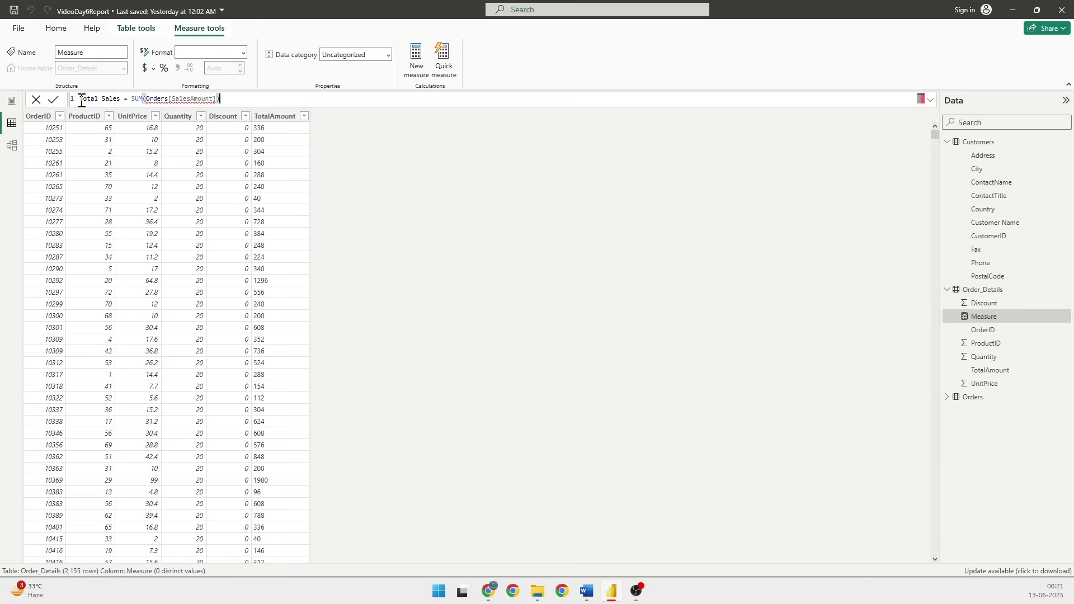
left_click(166, 99)
left_click_drag(253, 99, 149, 106)
key("BackSpace")
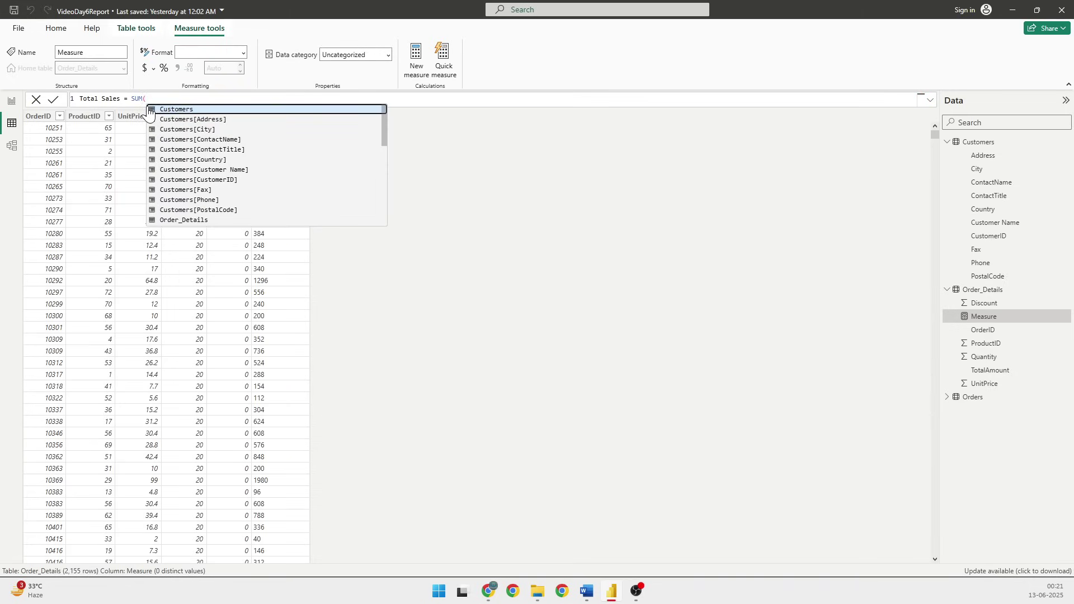
type("order")
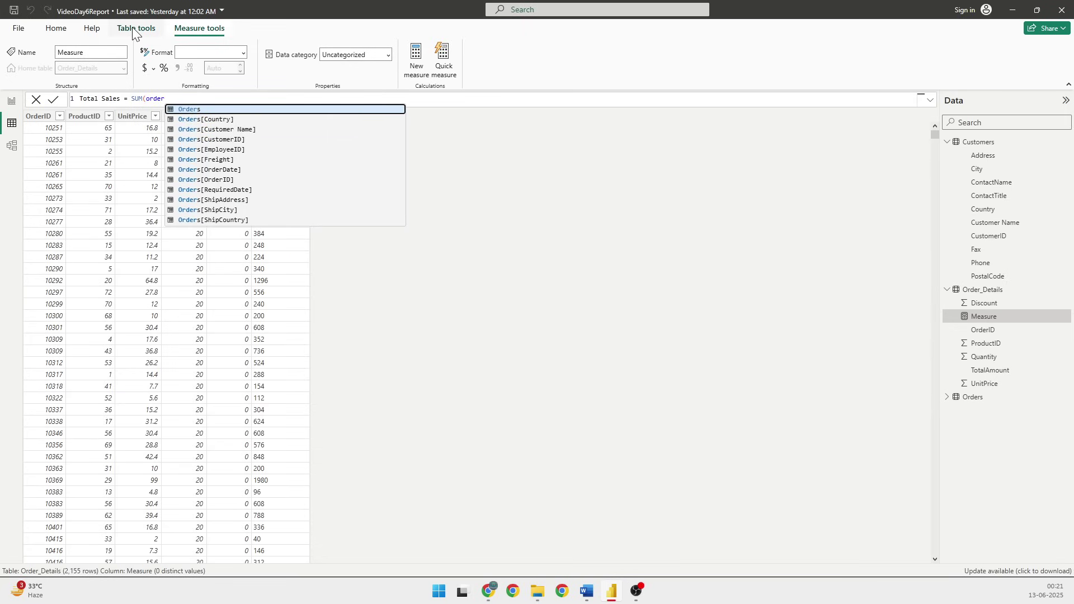
type("_de")
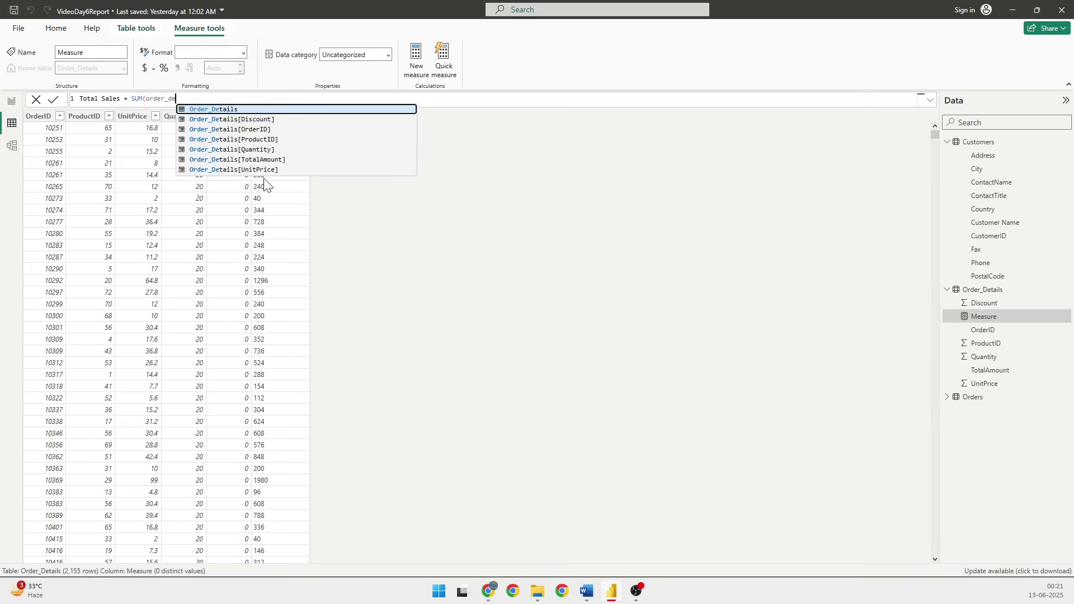
left_click(263, 160)
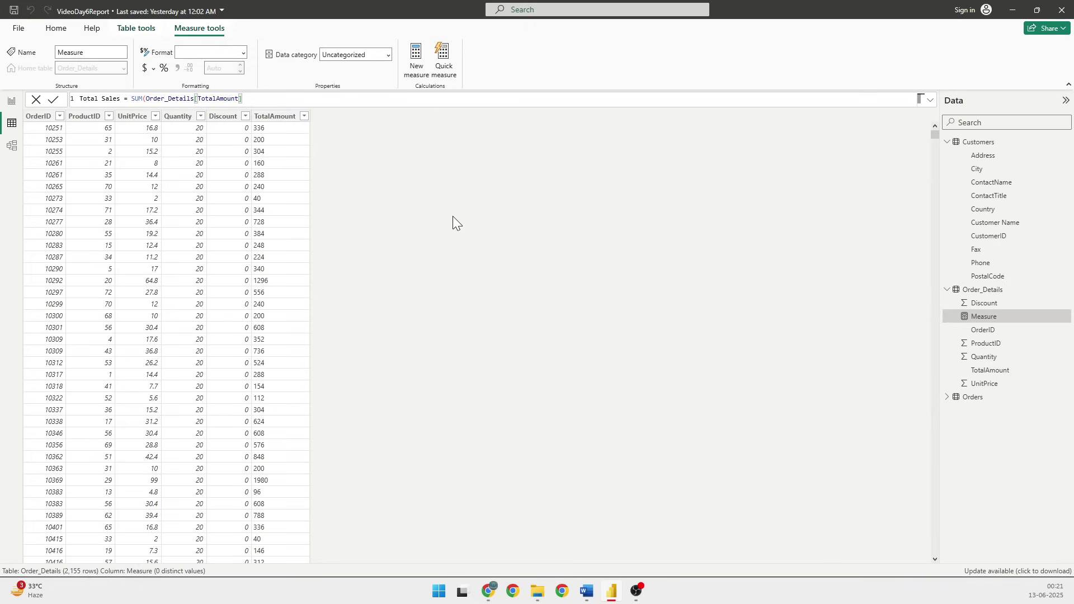
type(")")
left_click(53, 99)
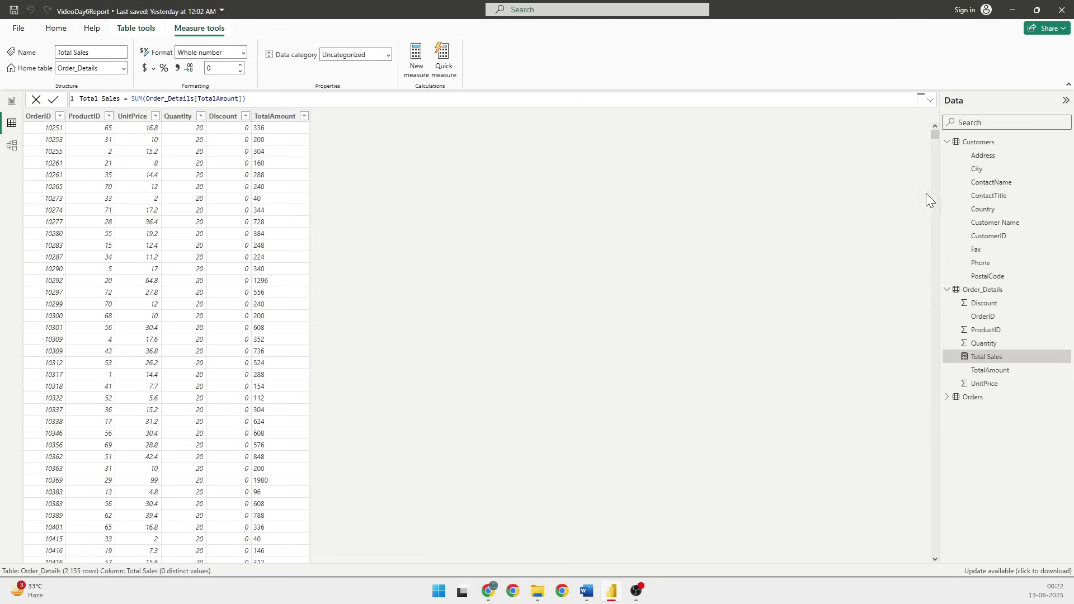
Expand Orders and try adding a Total Sales = 1 measure to it.
left_click(947, 141)
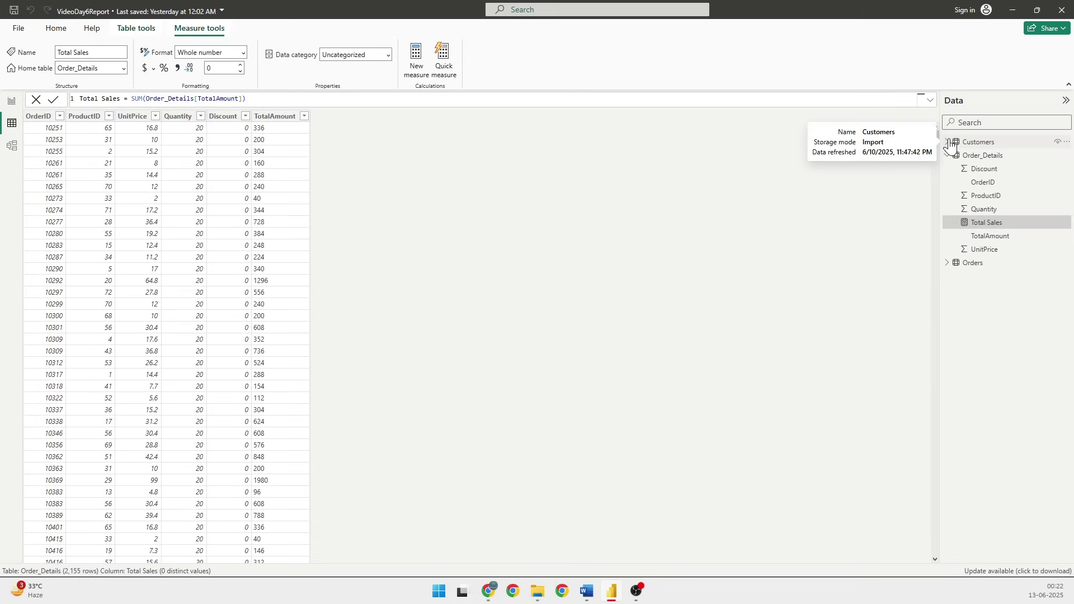
left_click(947, 263)
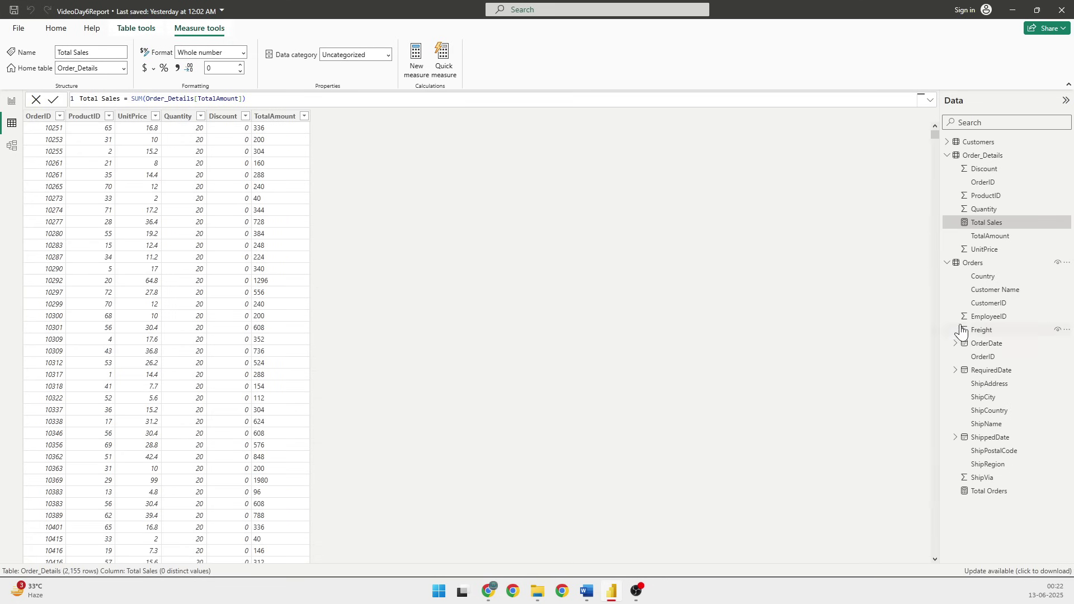
right_click(972, 262)
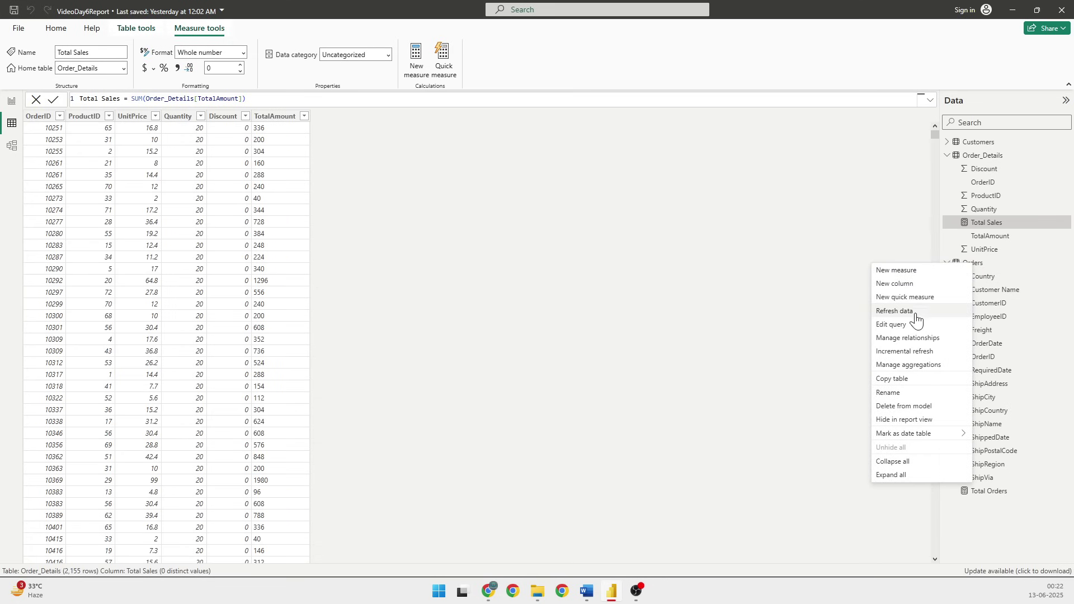
left_click(907, 271)
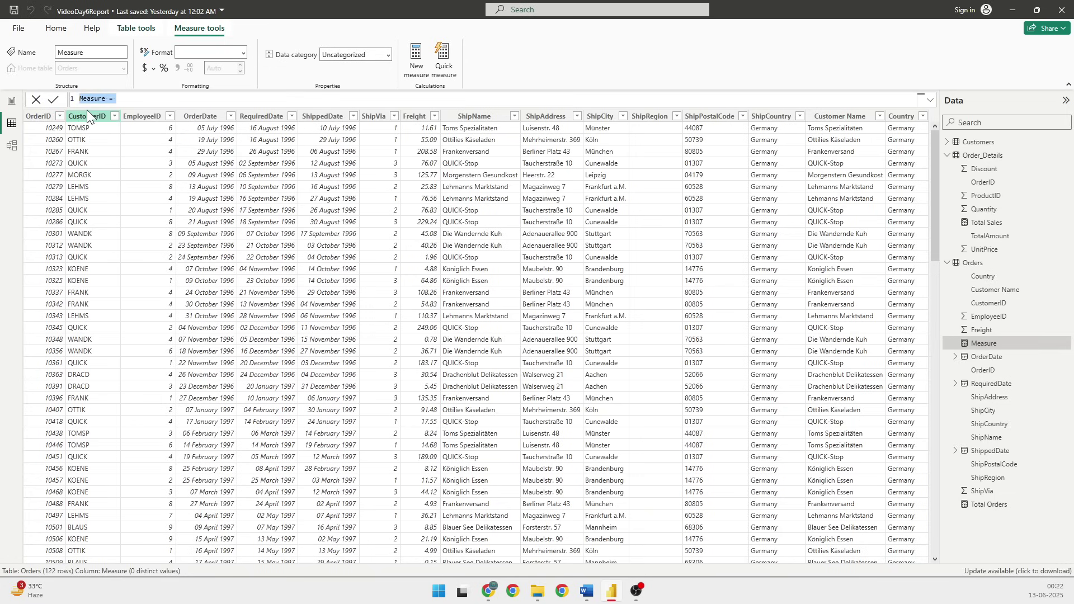
type("Total Sales = SUM(Orders[SalesAmount])")
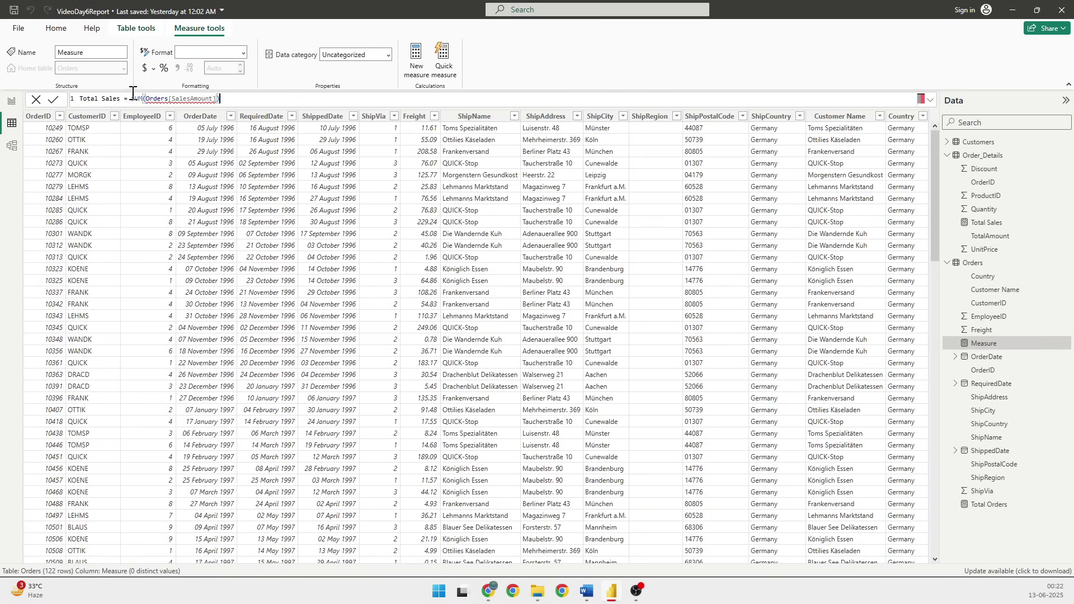
left_click_drag(220, 98, 131, 99)
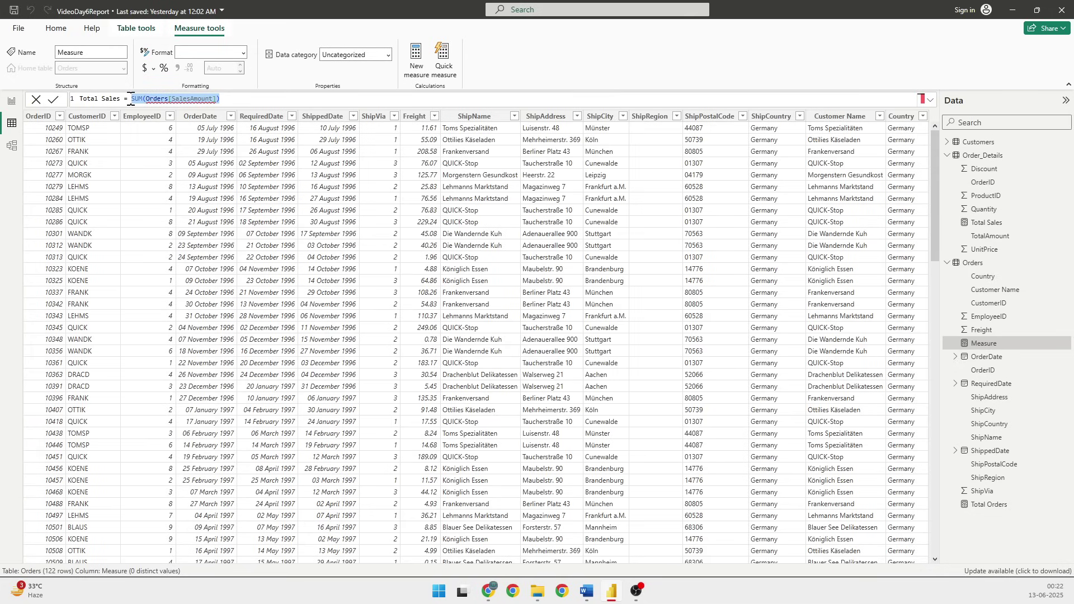
type("1")
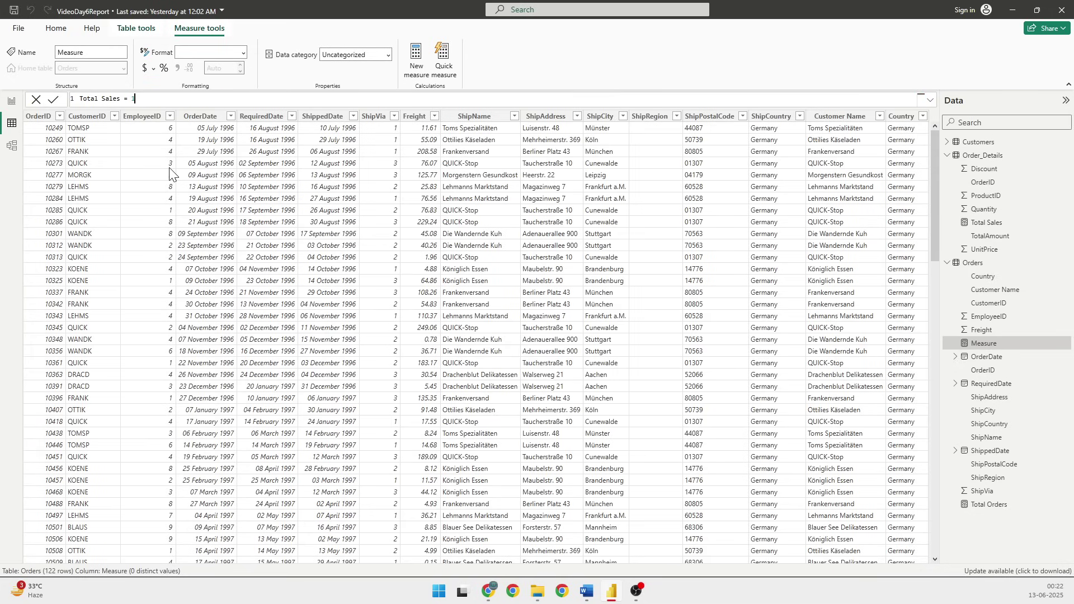
left_click(53, 100)
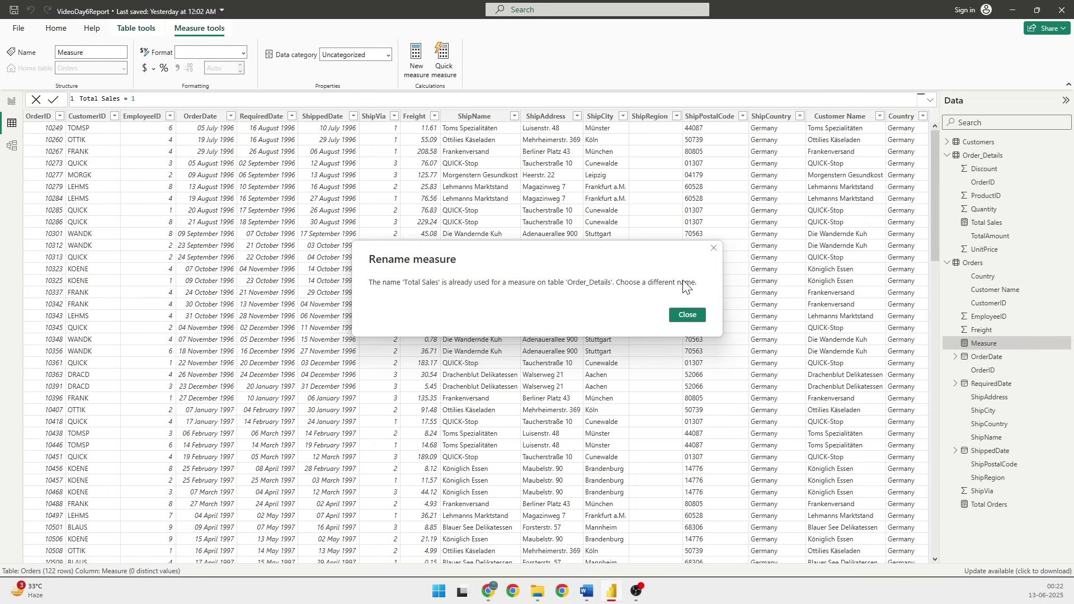
Dismiss the duplicate-name warning and delete the stray measure from the model.
left_click(693, 314)
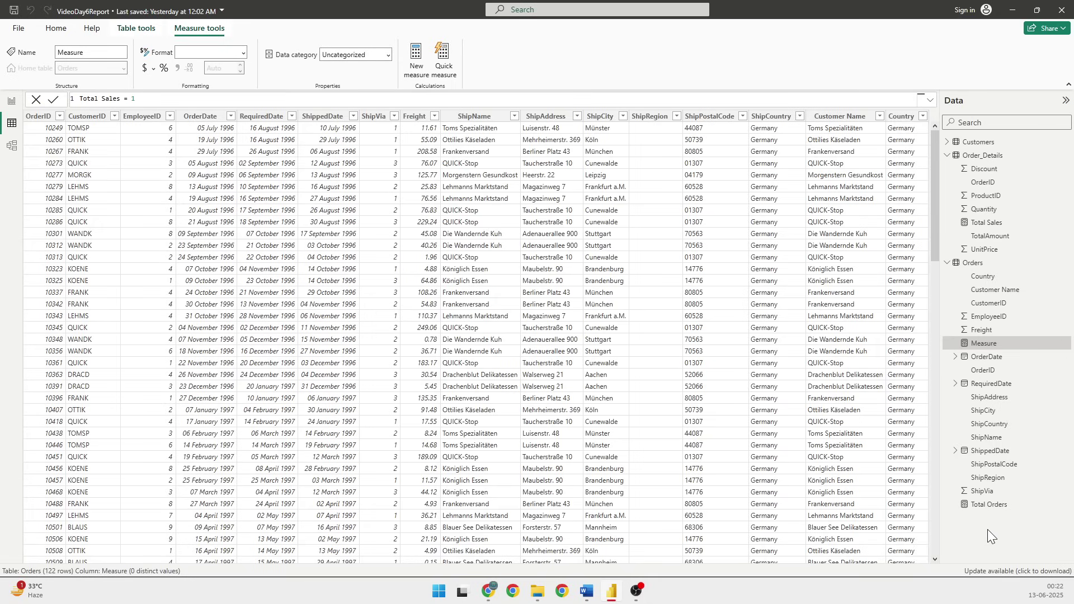
right_click(984, 345)
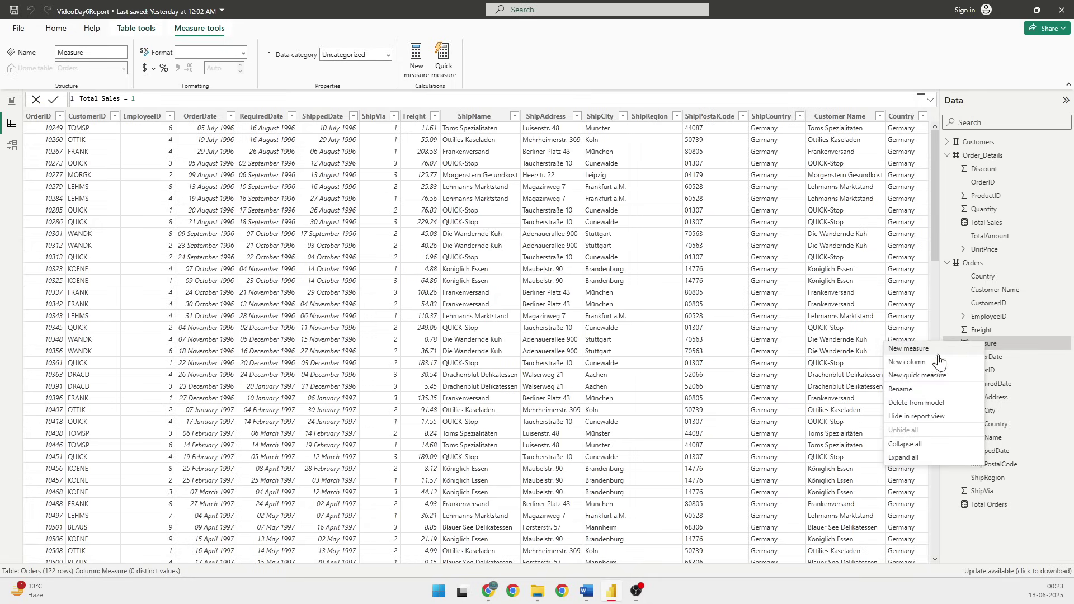
left_click(916, 405)
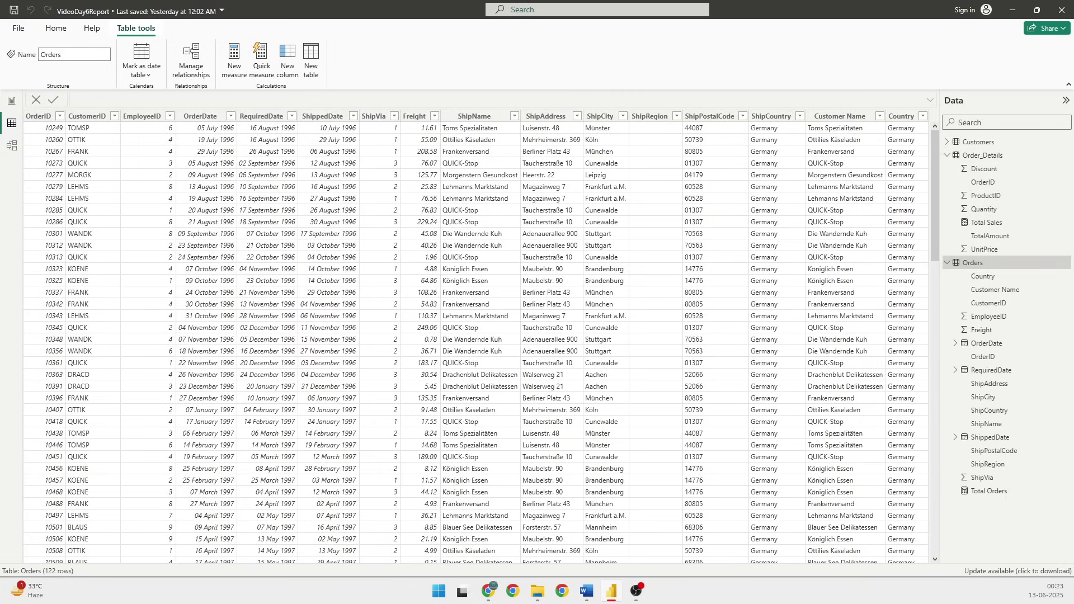
key("alt+Tab")
Start an Average Sales measure in Order_Details by pasting an AVERAGE formula referencing Order_Details.
right_click(974, 155)
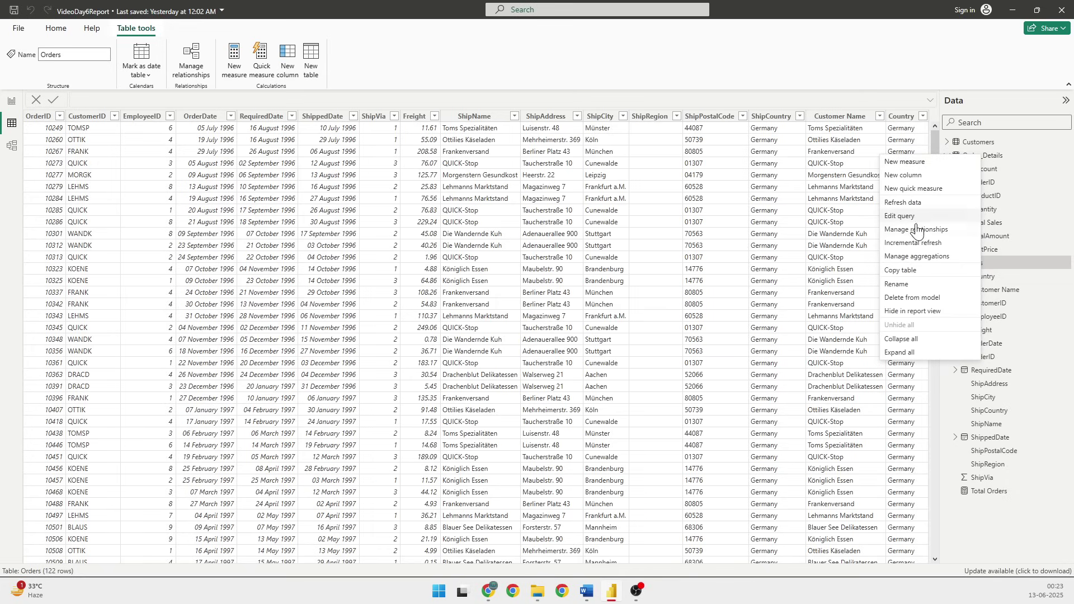
key("Escape")
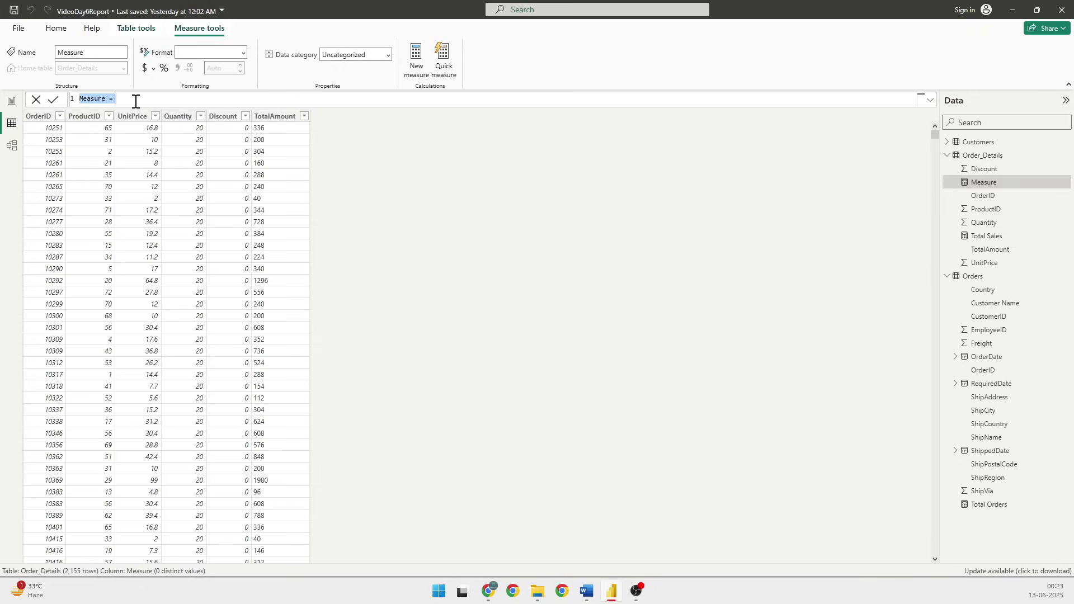
left_click_drag(135, 101, 81, 98)
type("Average Sales = AVERAGE(Orders[SalesAmount])")
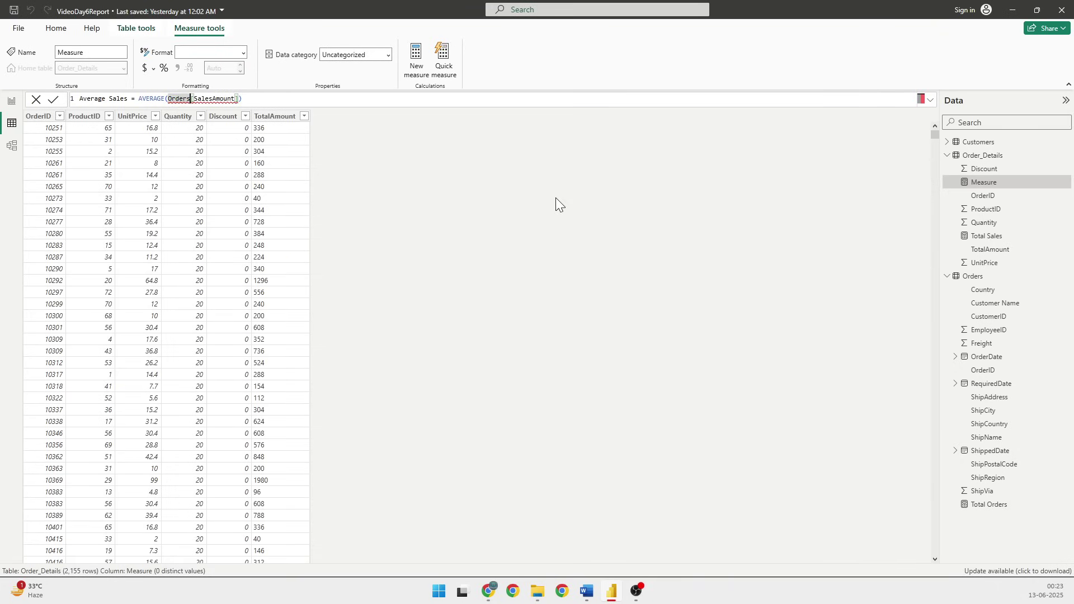
type("_")
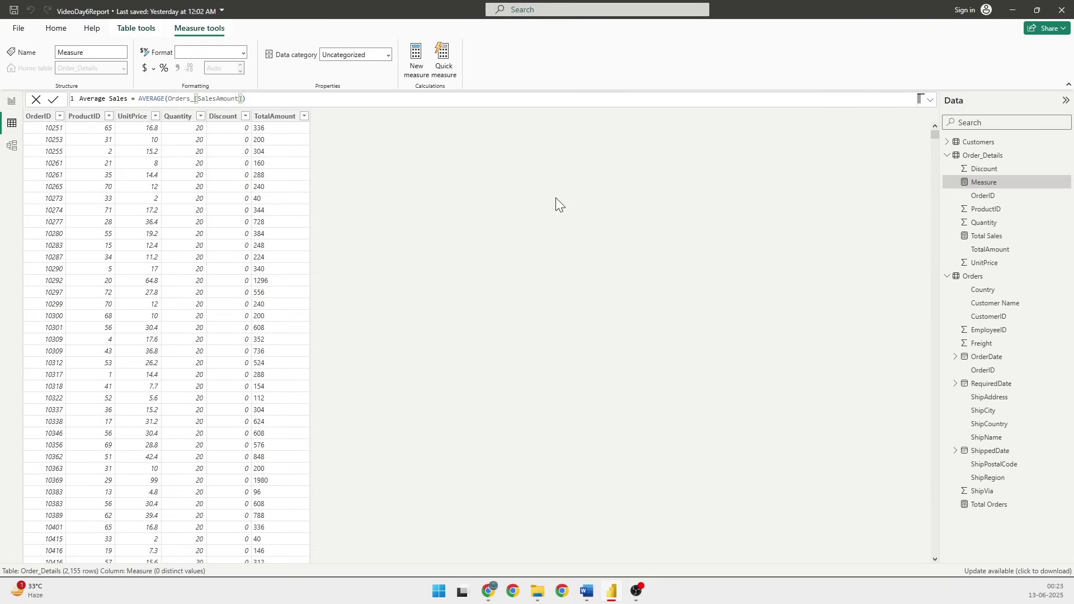
type("details")
Finish Average Sales = AVERAGE(Order_Details[TotalAmount]) and return to the report page.
left_click(267, 103)
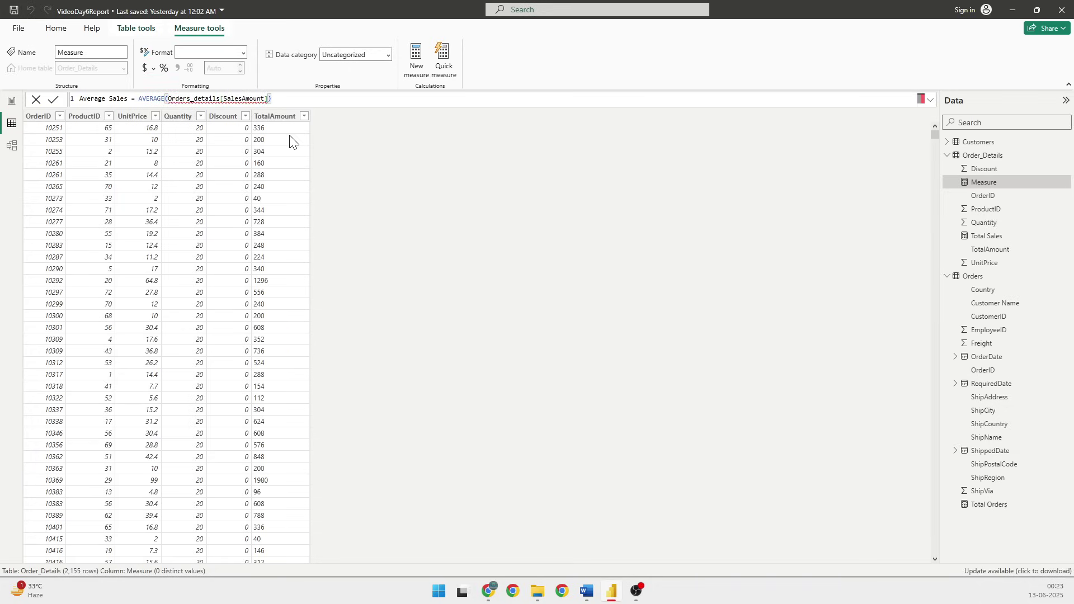
key("BackSpace")
key("BackSpace")
key("BackSpace")
key("BackSpace")
key("BackSpace")
key("BackSpace")
key("BackSpace")
key("BackSpace")
key("BackSpace")
key("BackSpace")
key("BackSpace")
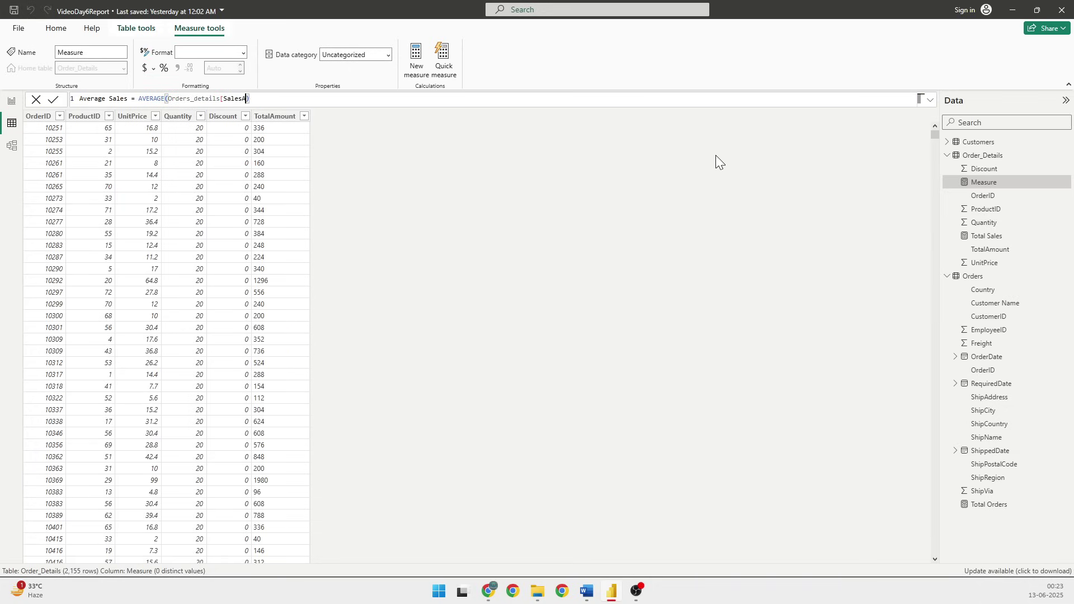
key("BackSpace")
key("BackSpace")
type("[")
key("BackSpace")
key("BackSpace")
key("BackSpace")
key("BackSpace")
key("BackSpace")
key("BackSpace")
key("BackSpace")
key("BackSpace")
key("BackSpace")
key("BackSpace")
key("BackSpace")
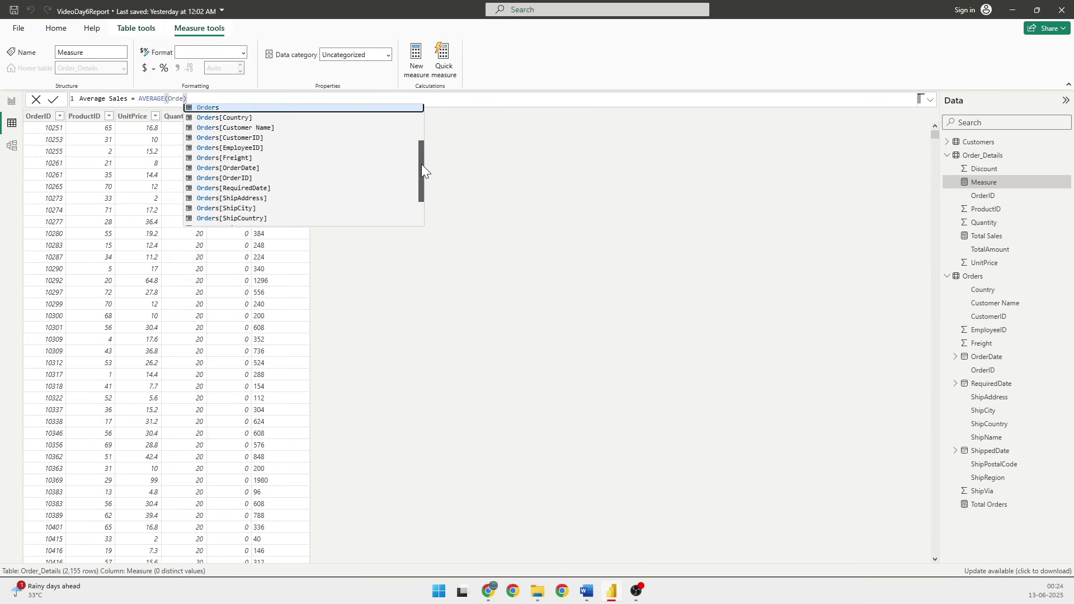
left_click_drag(421, 163, 432, 128)
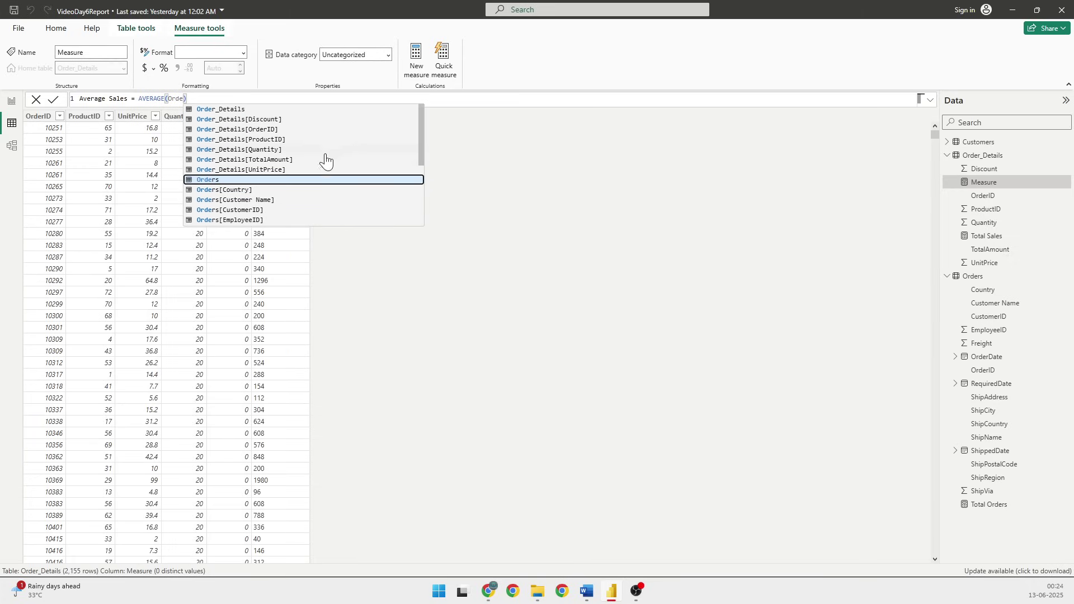
left_click(288, 161)
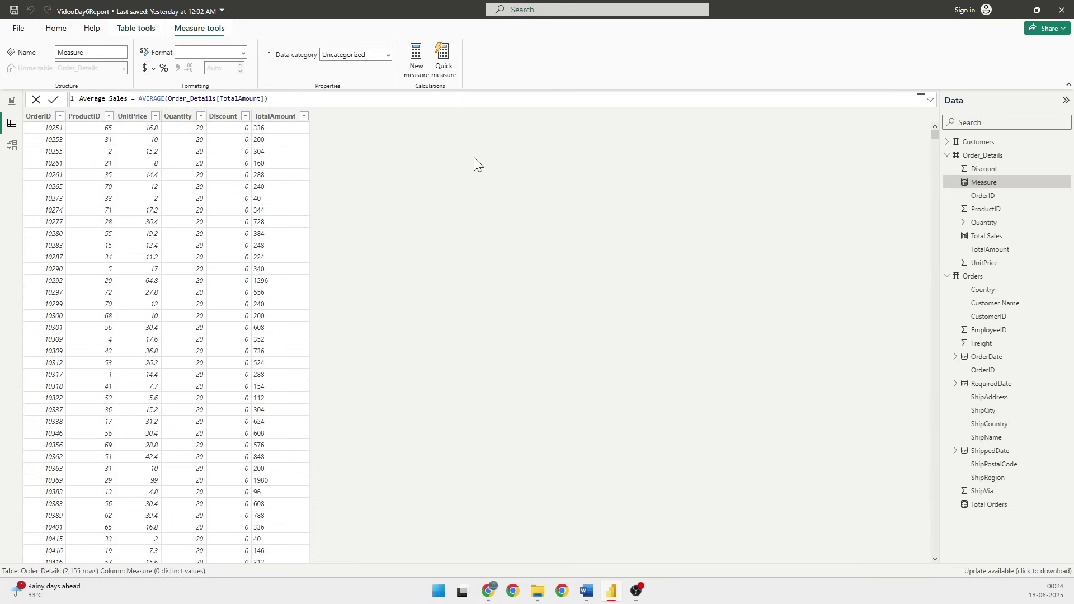
left_click(53, 99)
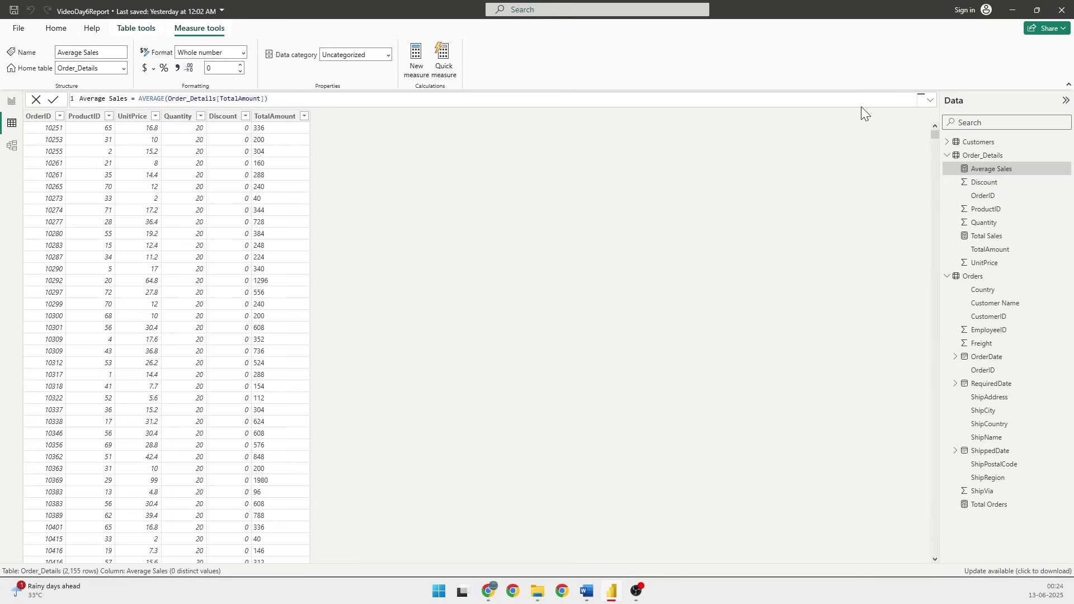
left_click(13, 102)
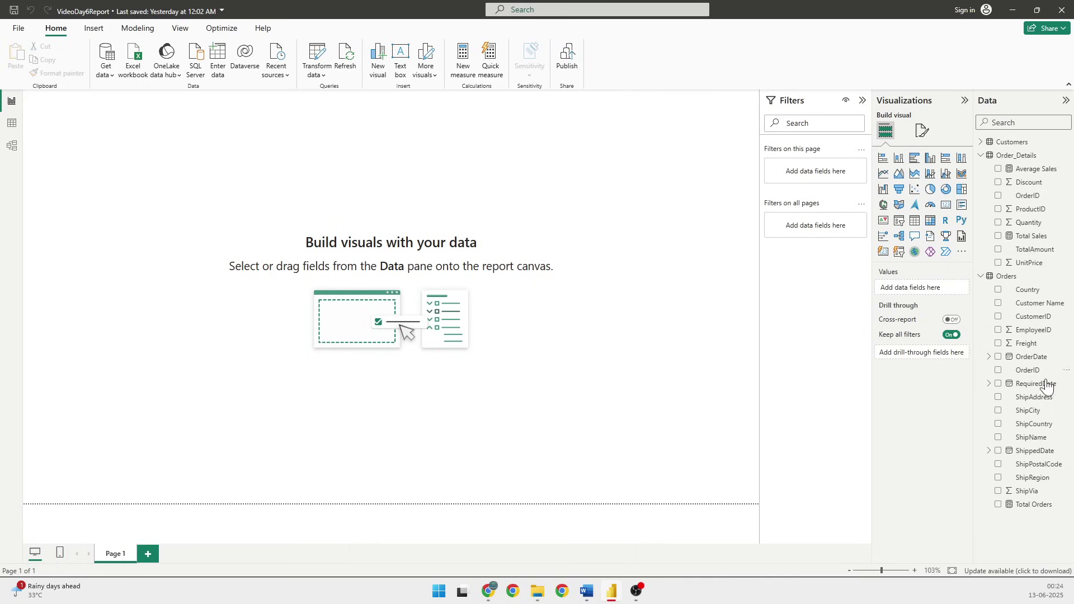
left_click_drag(1033, 505, 154, 159)
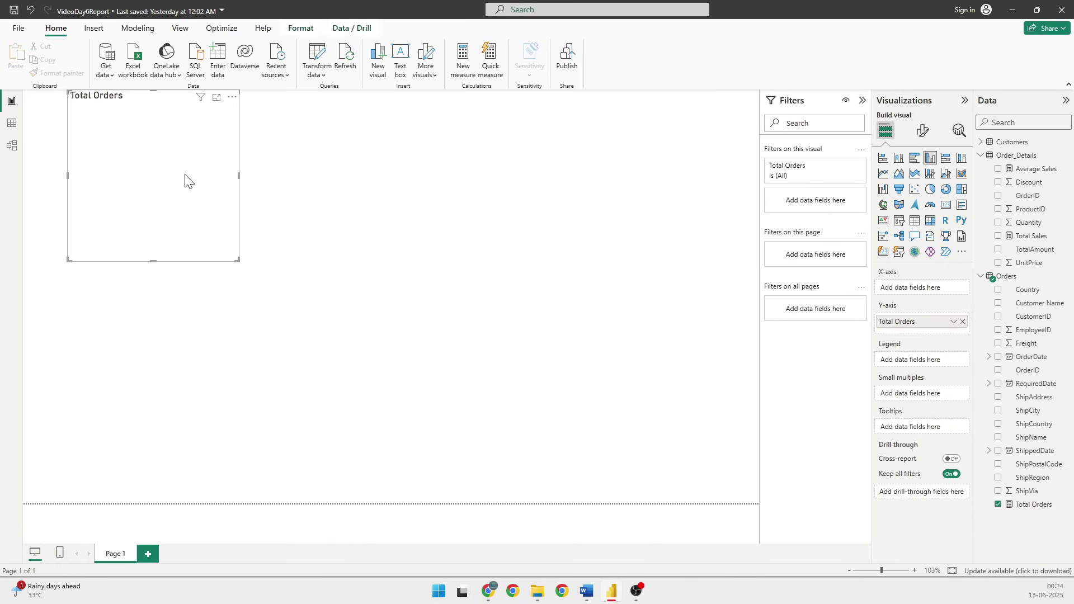
left_click_drag(236, 259, 187, 176)
left_click_drag(166, 136, 179, 220)
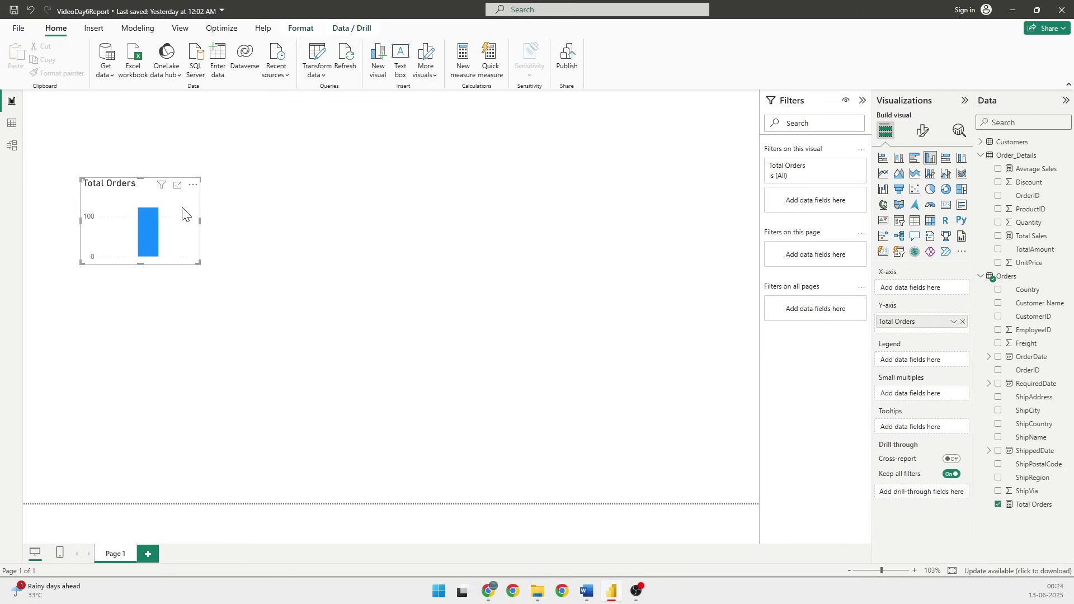
left_click(946, 206)
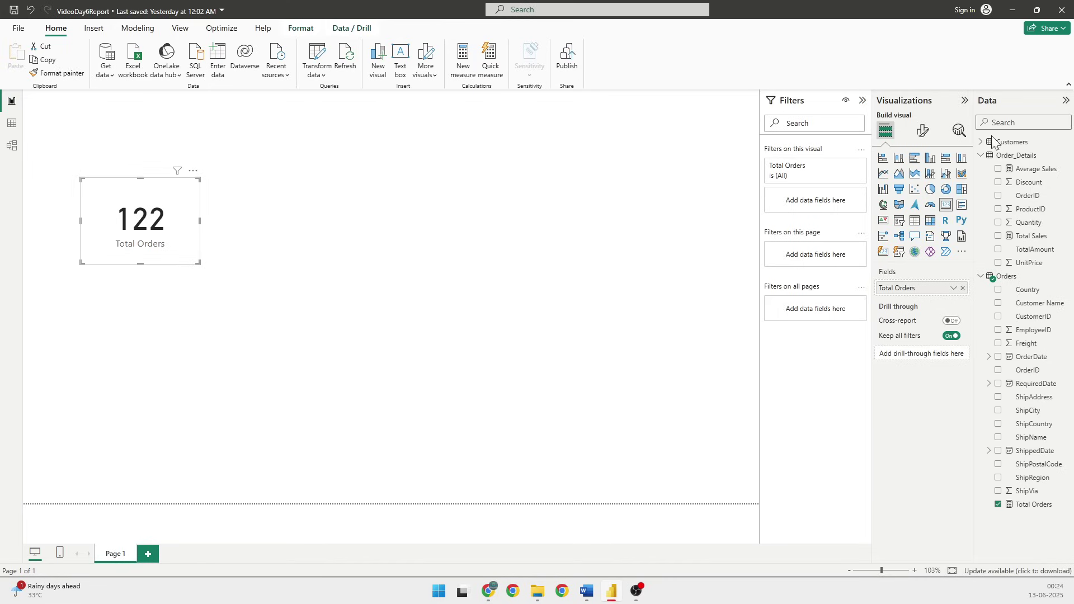
left_click_drag(1035, 242, 342, 205)
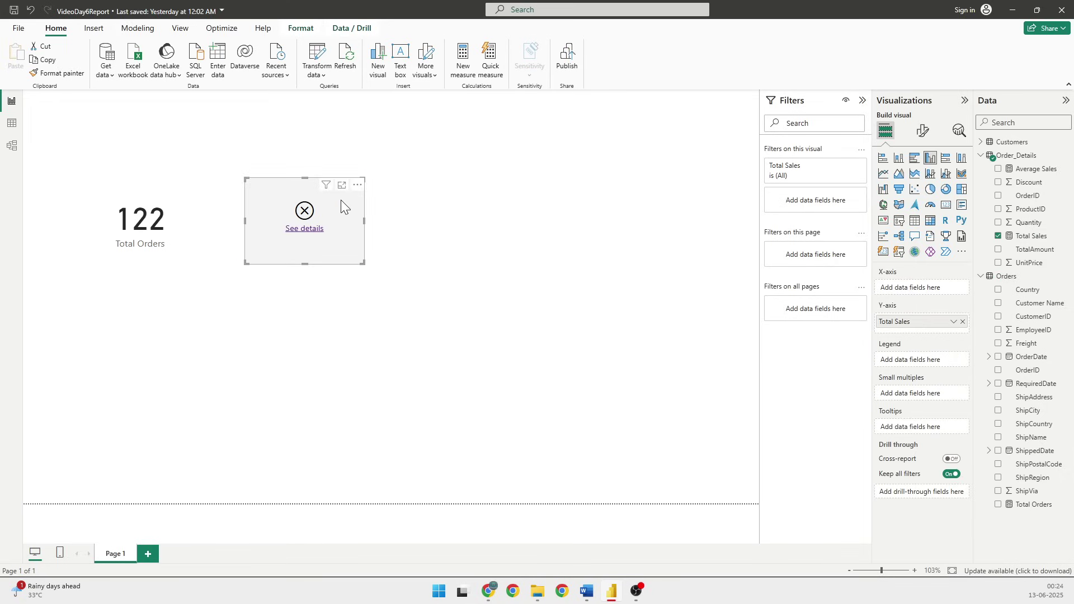
Check the Total Sales error details, then edit the Order_Details query in Power Query Editor.
left_click(306, 229)
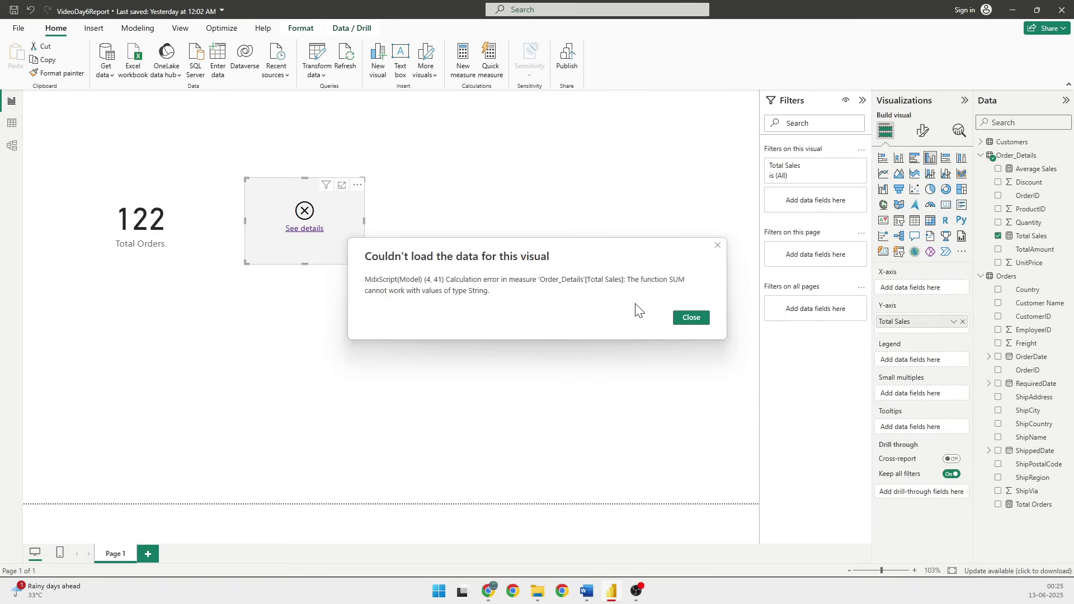
left_click(702, 320)
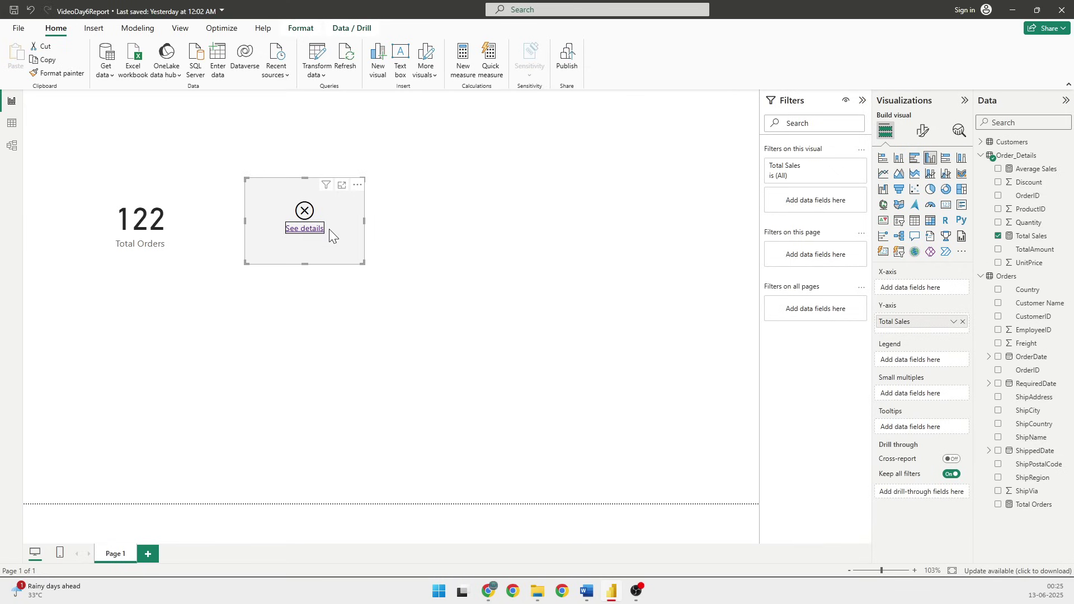
right_click(1021, 156)
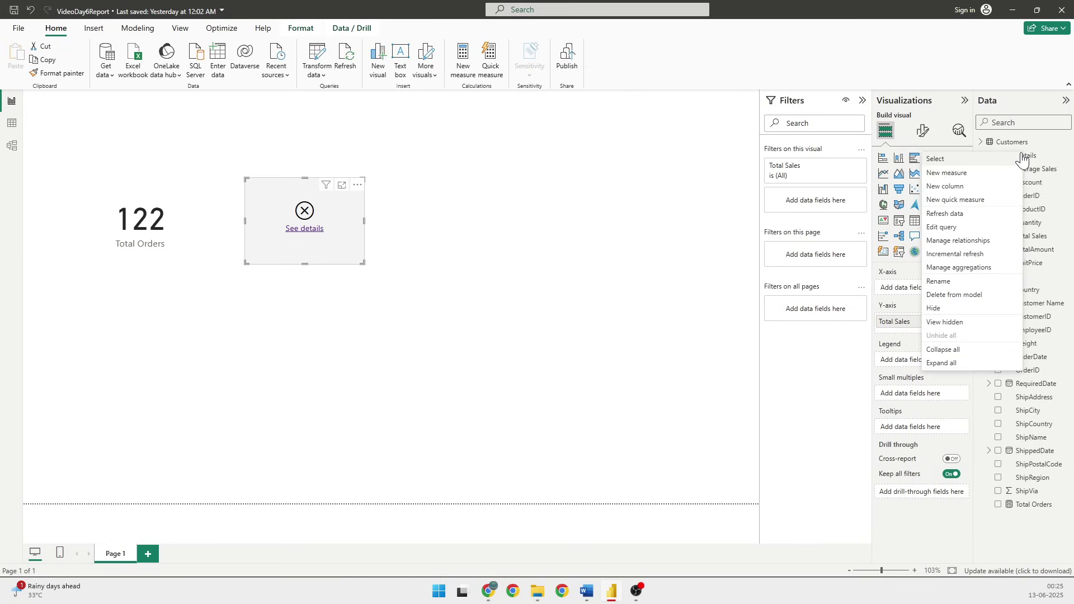
left_click(950, 227)
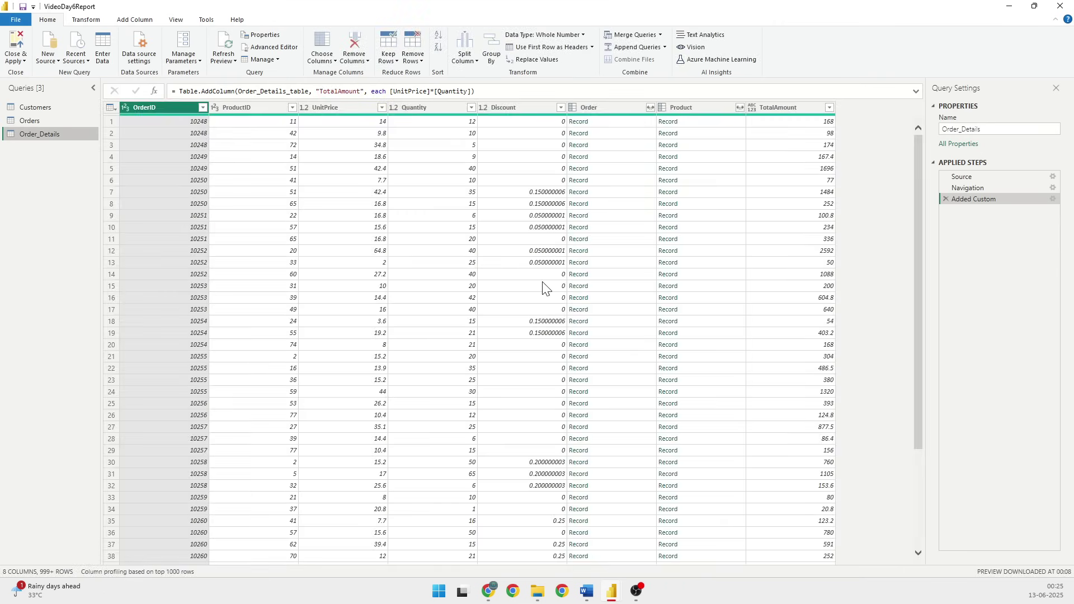
Change TotalAmount's type to Whole Number and apply the changes with Close & Apply.
left_click(752, 109)
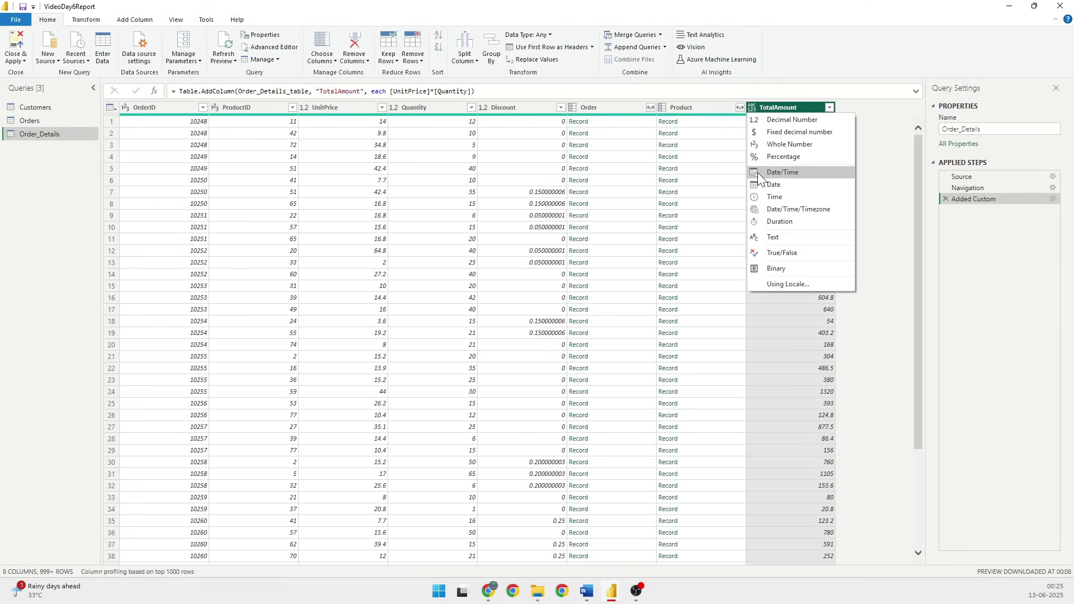
left_click(769, 147)
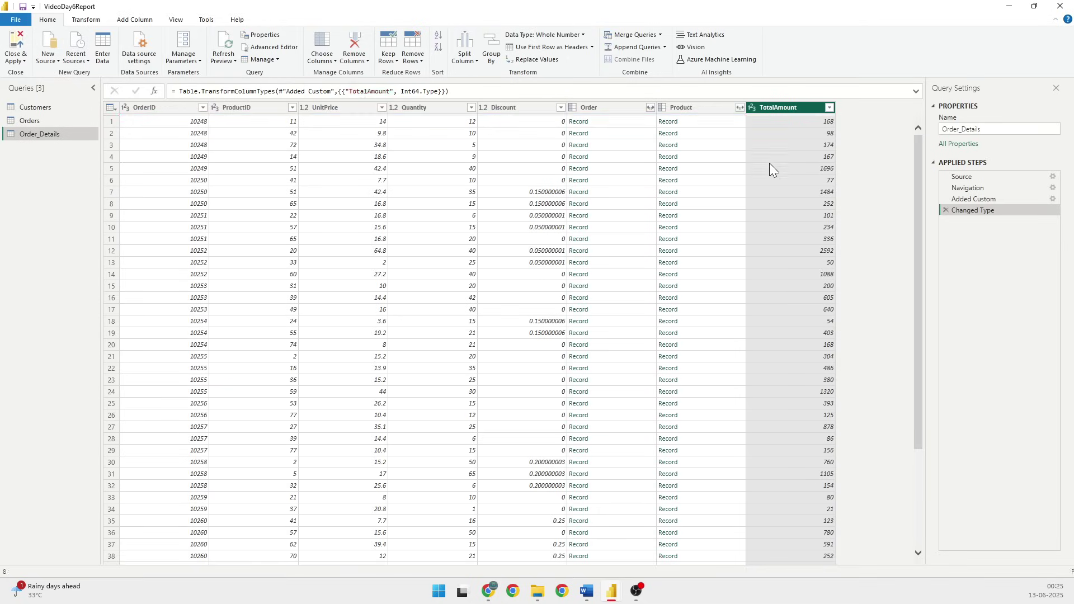
left_click(11, 51)
key("Escape")
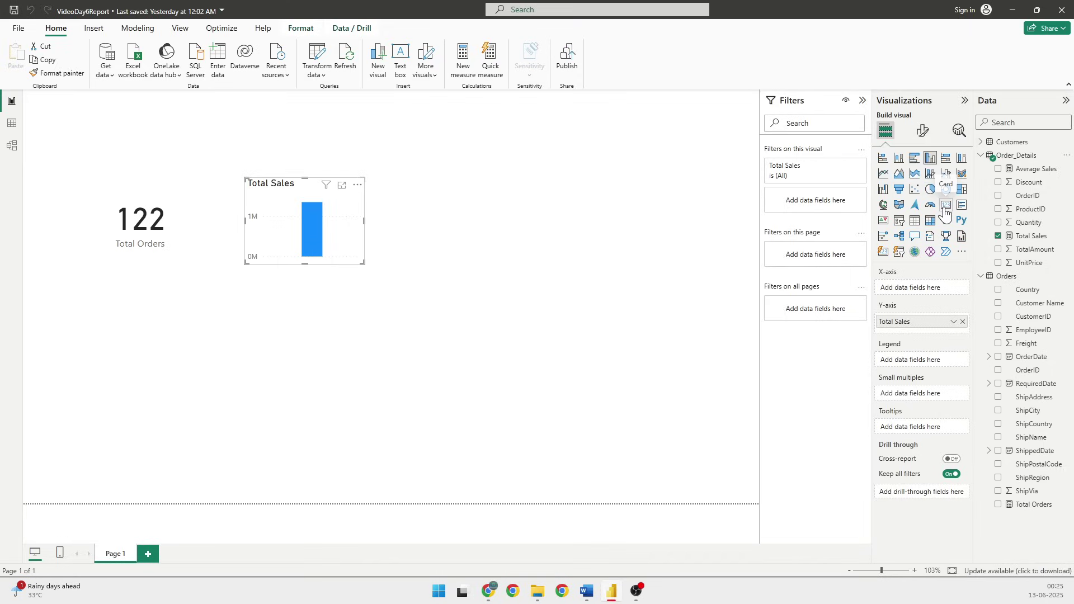
Make Total Sales a card with callout display units None, widened to show 1354465.
left_click(946, 204)
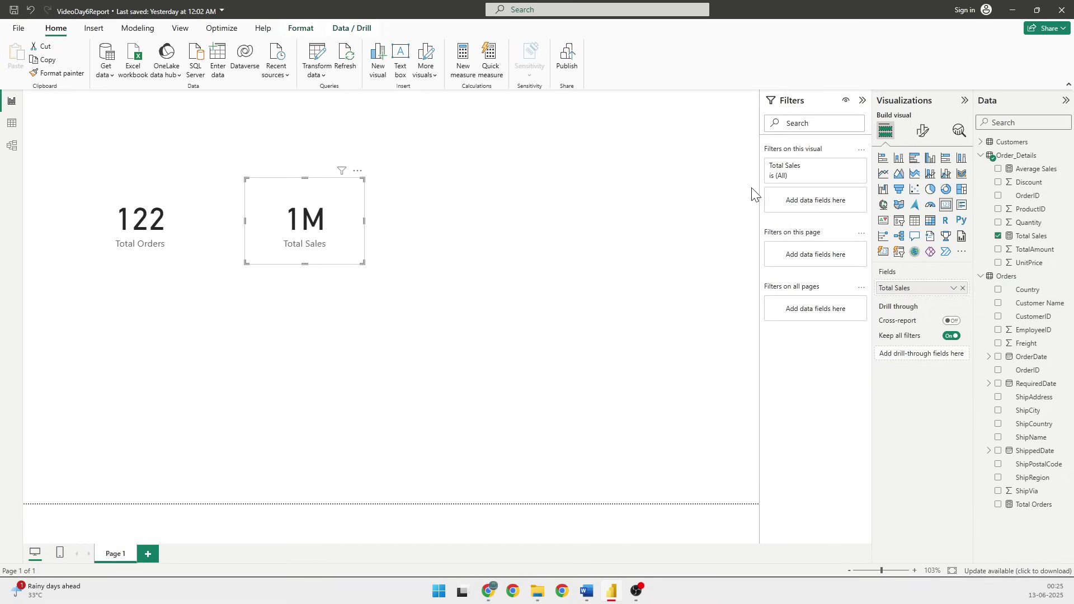
left_click(924, 132)
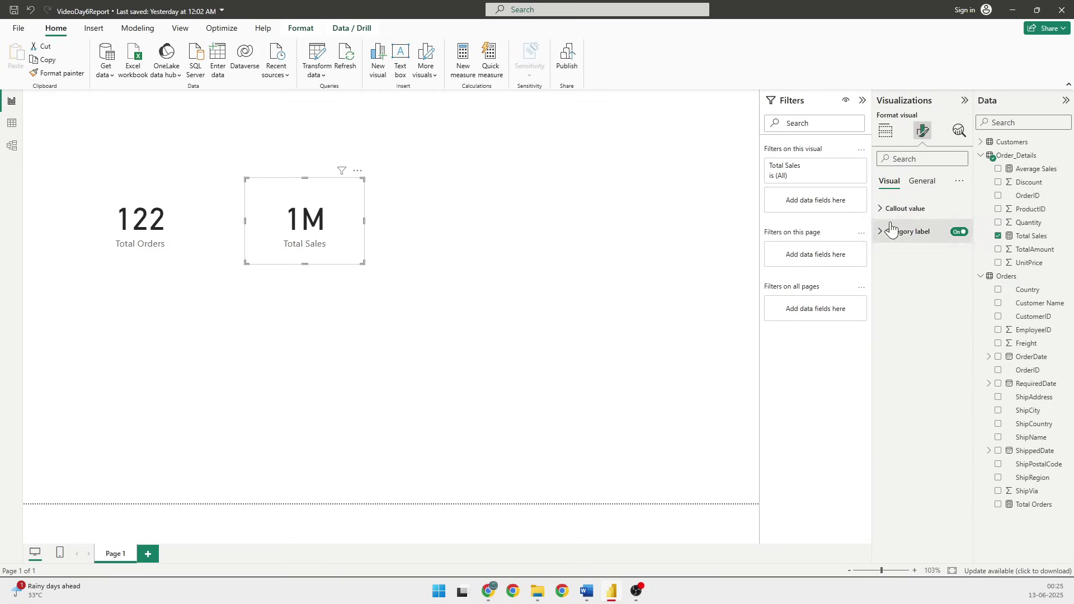
left_click(887, 209)
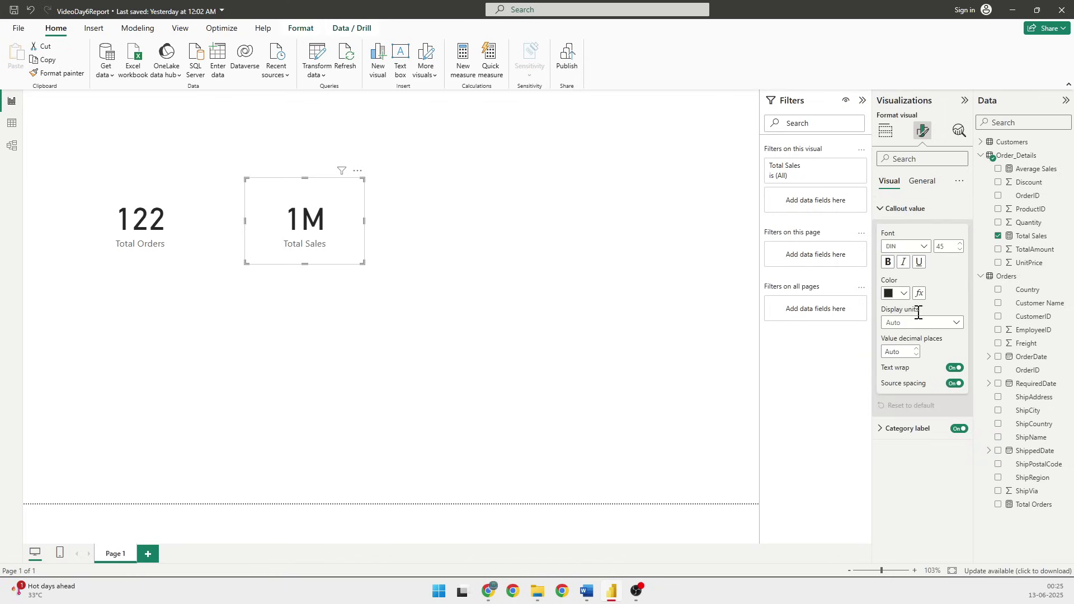
left_click(955, 321)
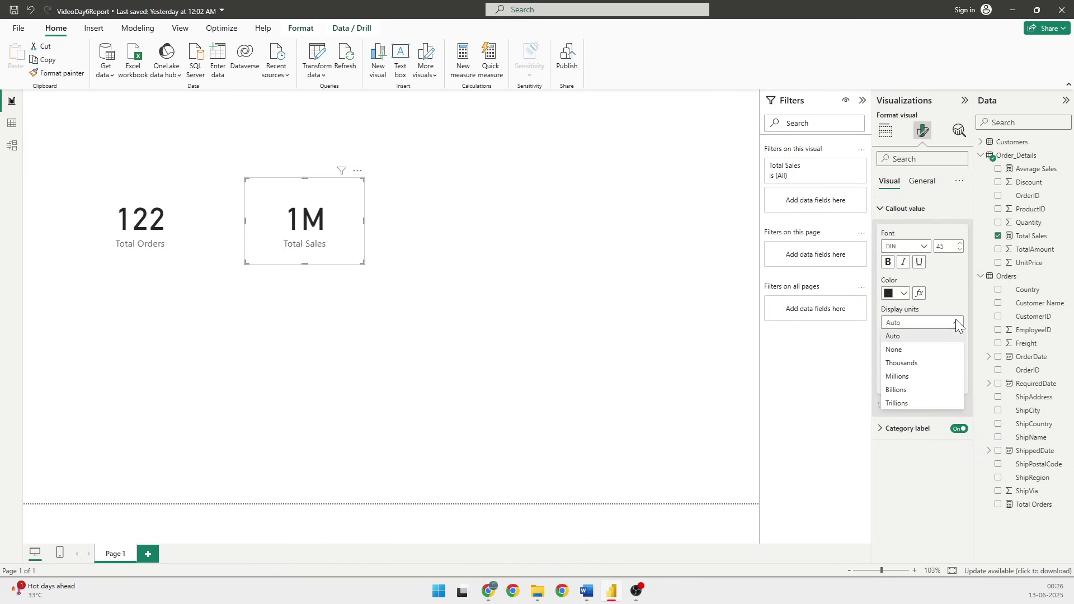
left_click(897, 349)
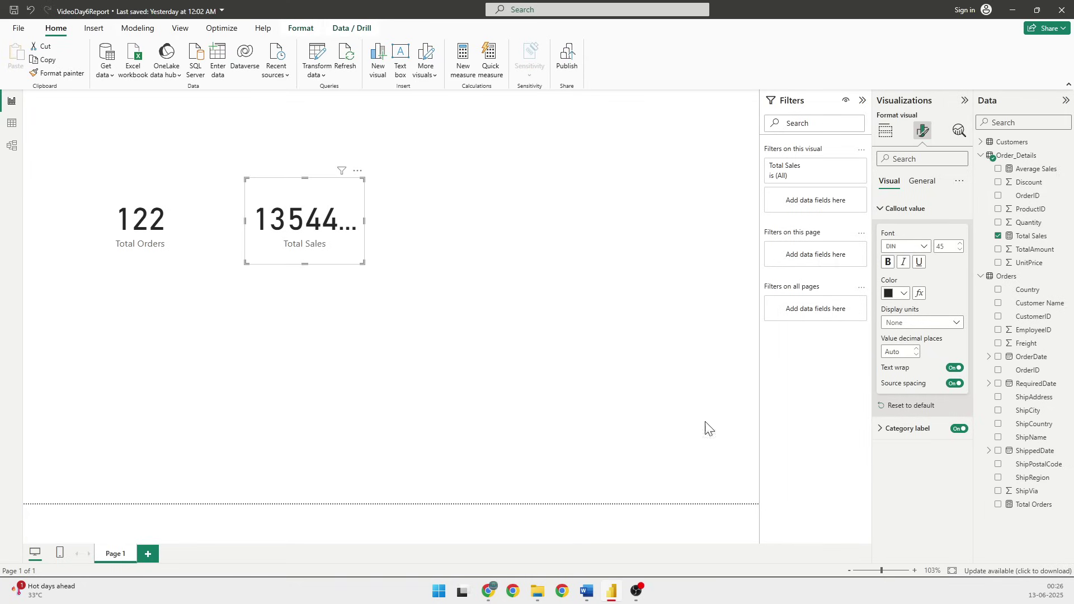
left_click_drag(362, 263, 437, 270)
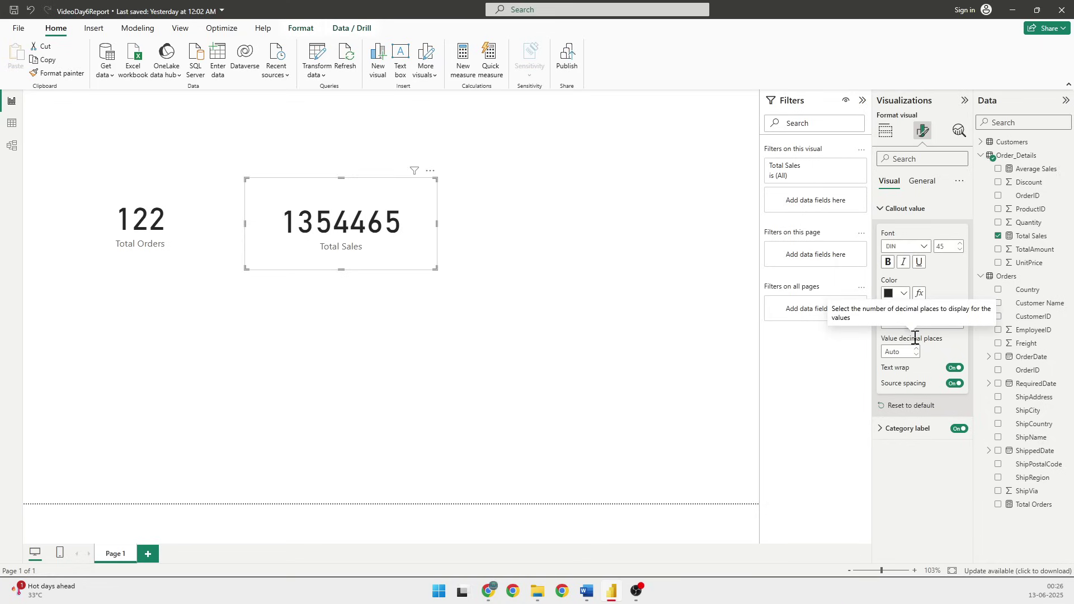
Apply comma-style thousands separators to the Total Sales measure so its card reads 13,54,465.
left_click(1032, 236)
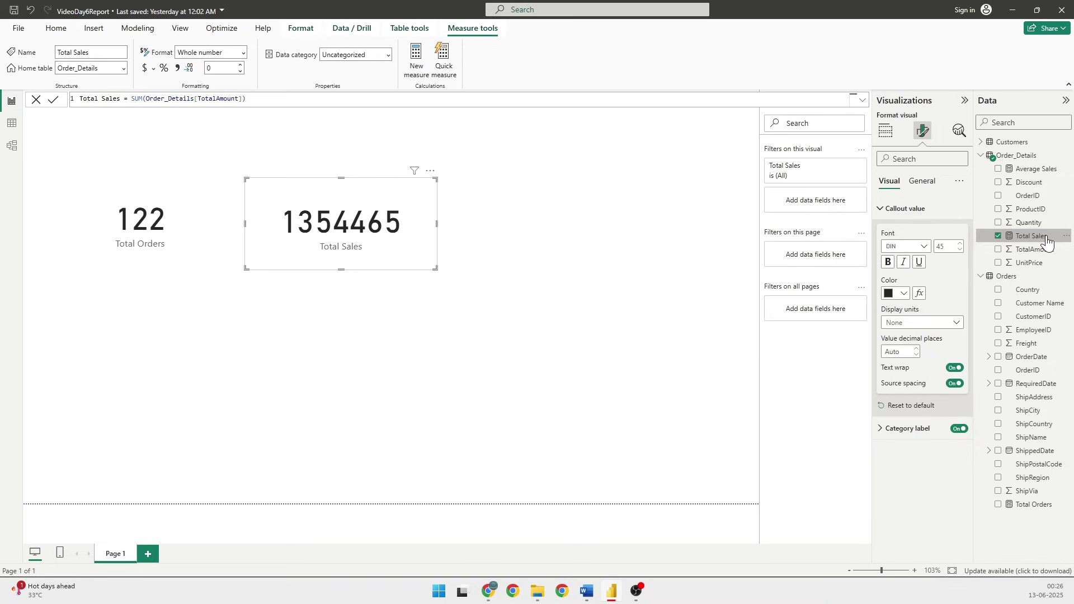
left_click(178, 68)
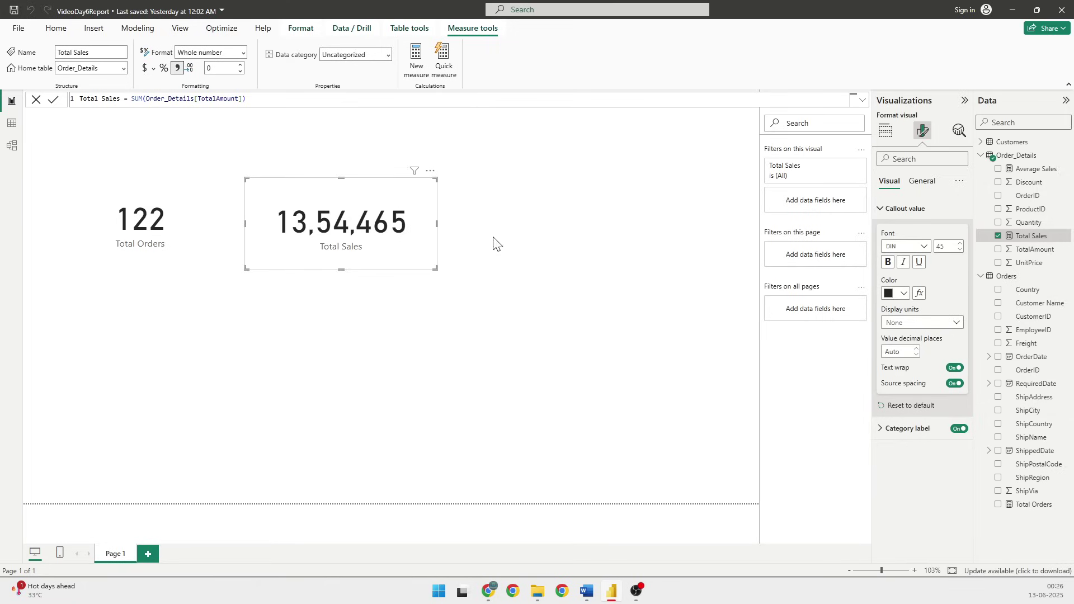
left_click(885, 134)
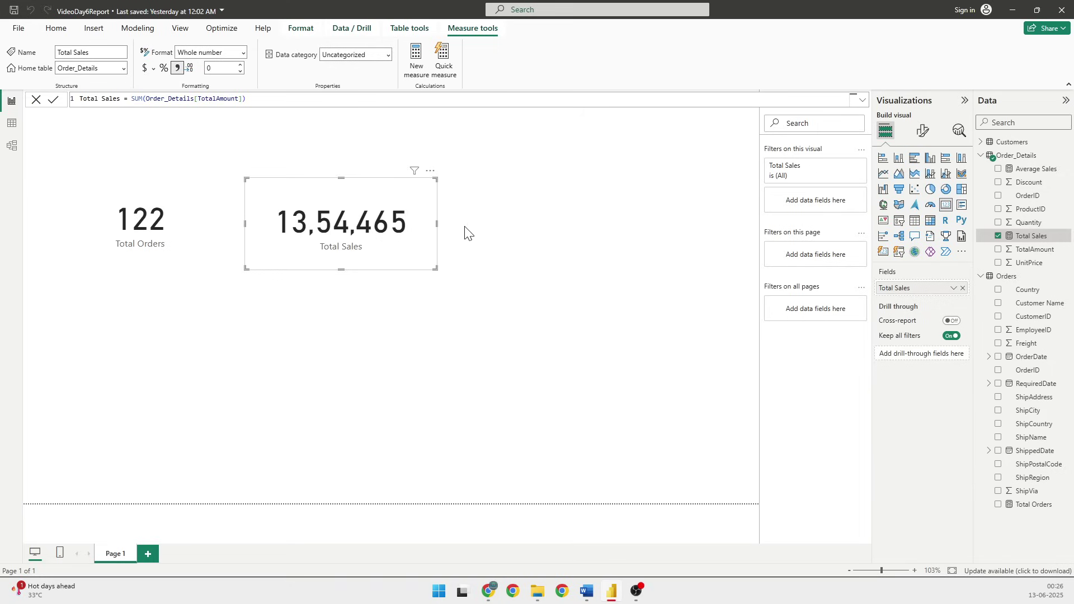
Place a new card right of Total Sales and fill it with the Average Sales measure (629).
left_click(600, 229)
left_click(946, 204)
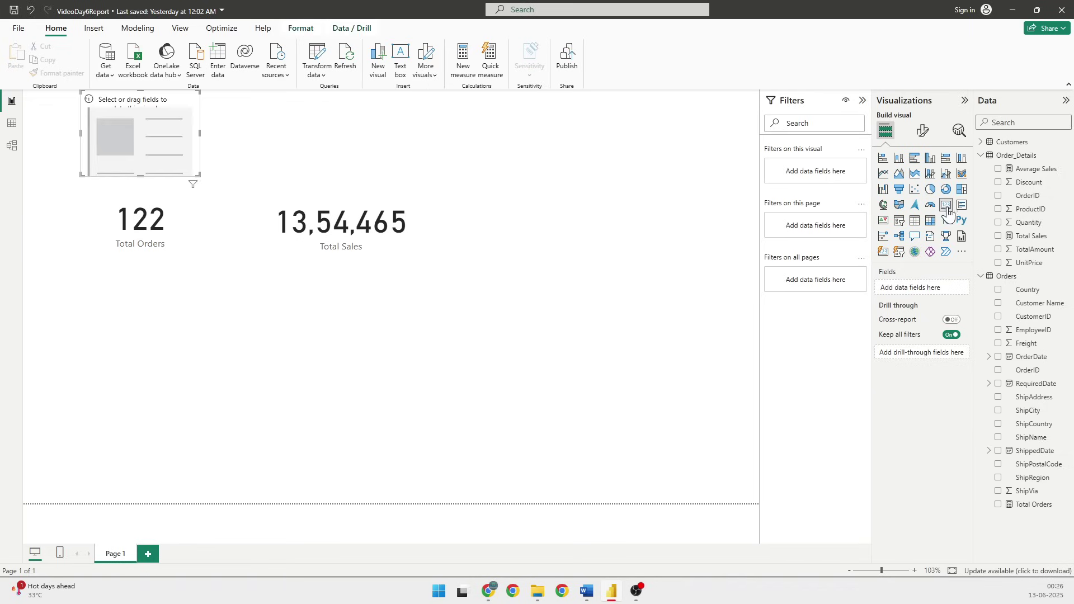
left_click_drag(146, 103, 546, 190)
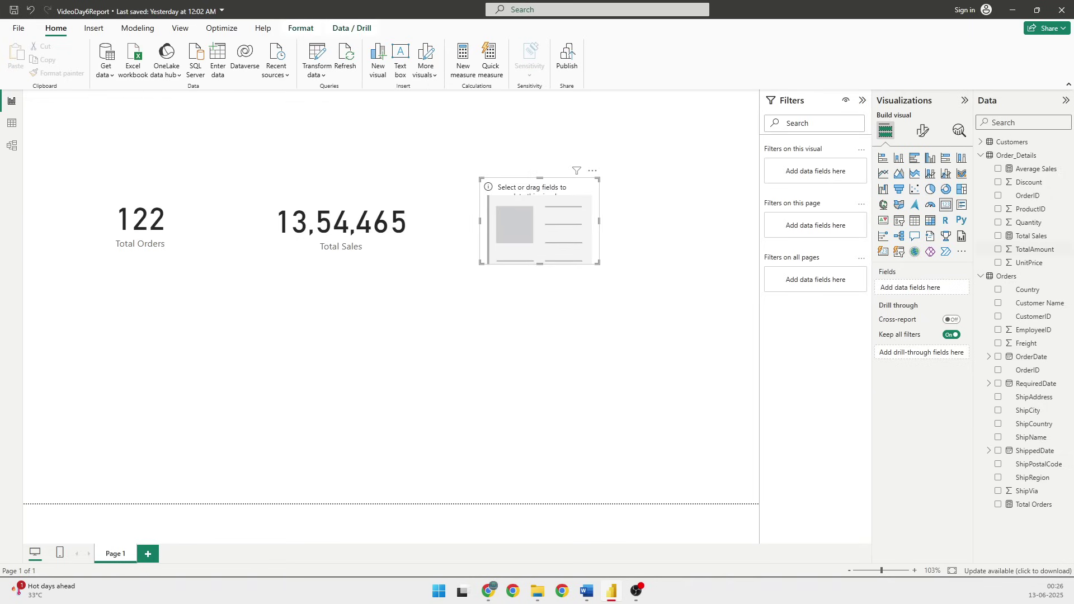
left_click_drag(1036, 170, 567, 234)
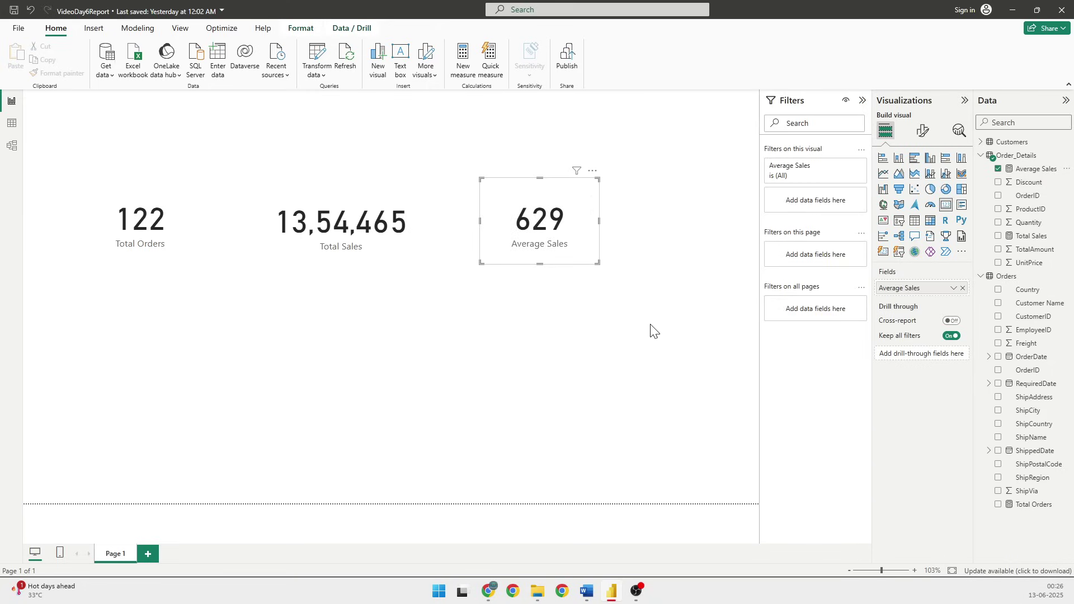
left_click(605, 330)
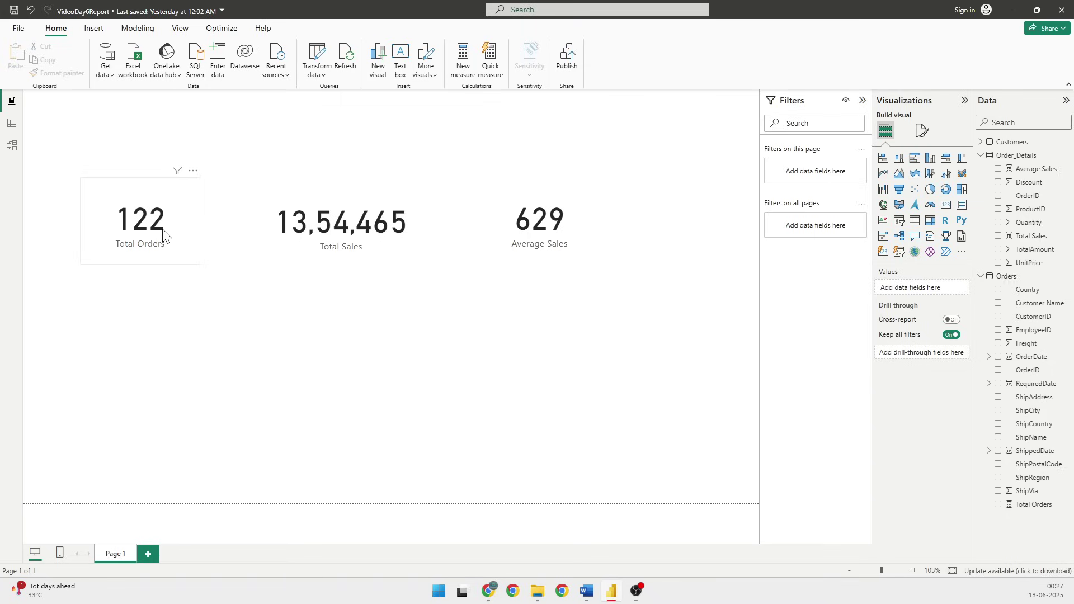
Move the Total Orders, Total Sales and Average Sales cards up into one top row.
left_click_drag(165, 233, 171, 167)
left_click_drag(351, 232, 351, 186)
left_click_drag(541, 251, 547, 181)
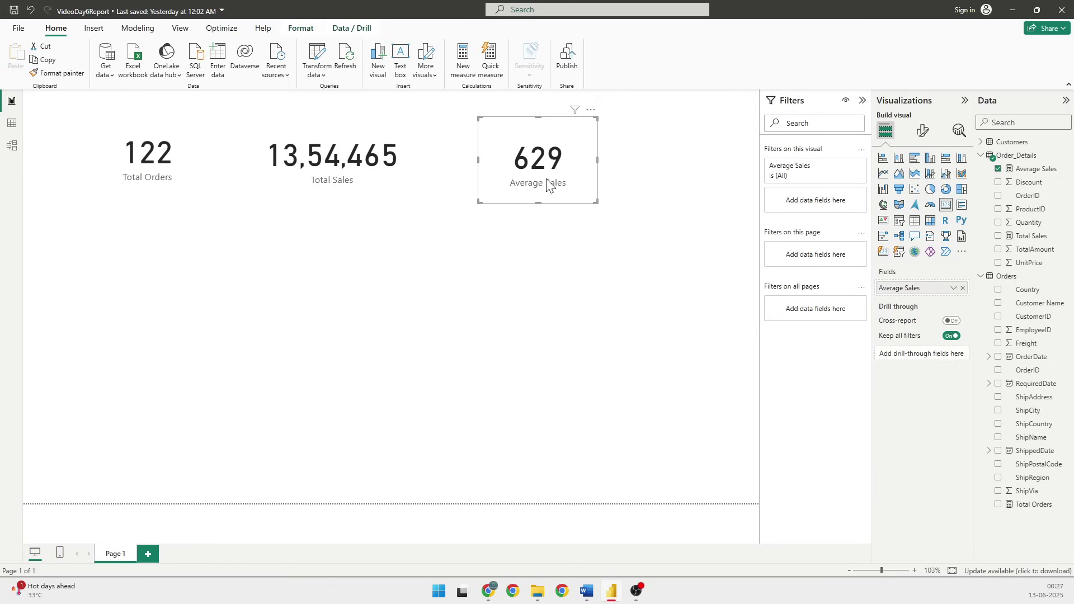
Select all three cards together and bring up their shared Format visual settings.
left_click(204, 179)
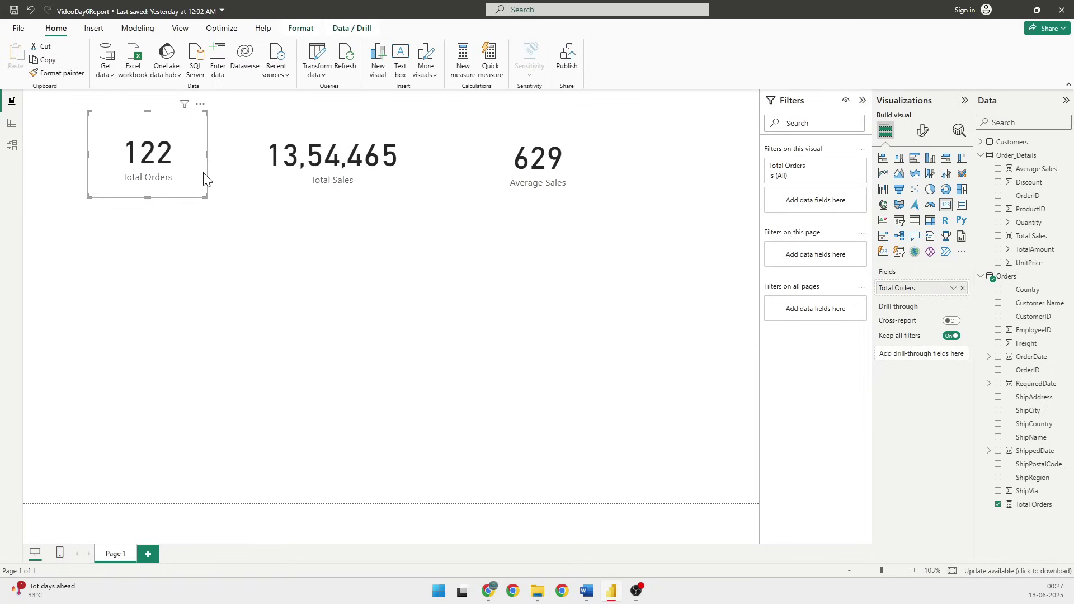
left_click(335, 179, "ctrl")
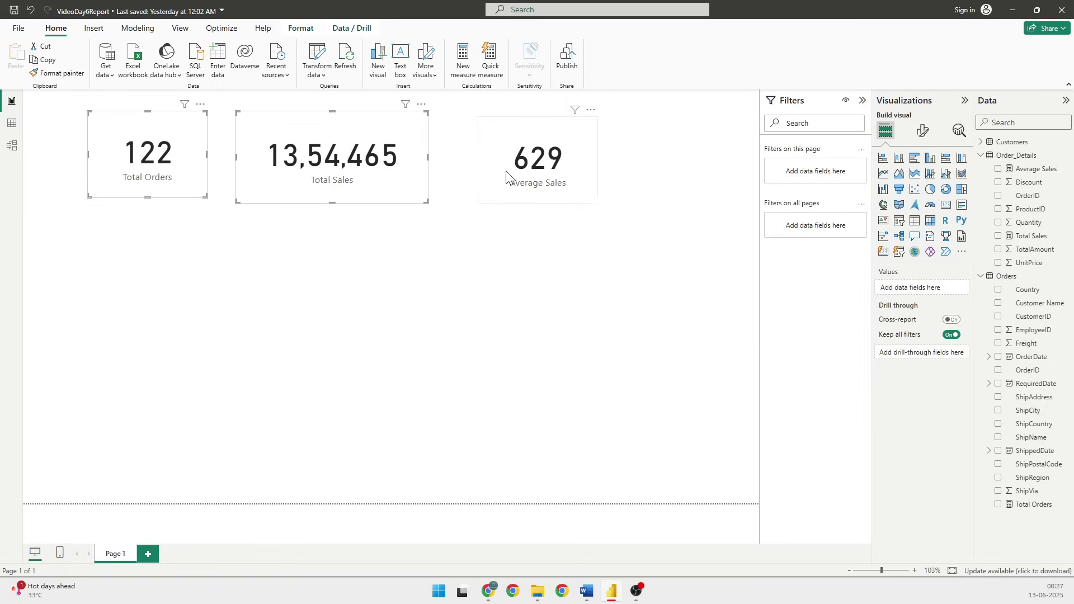
left_click(520, 174, "ctrl")
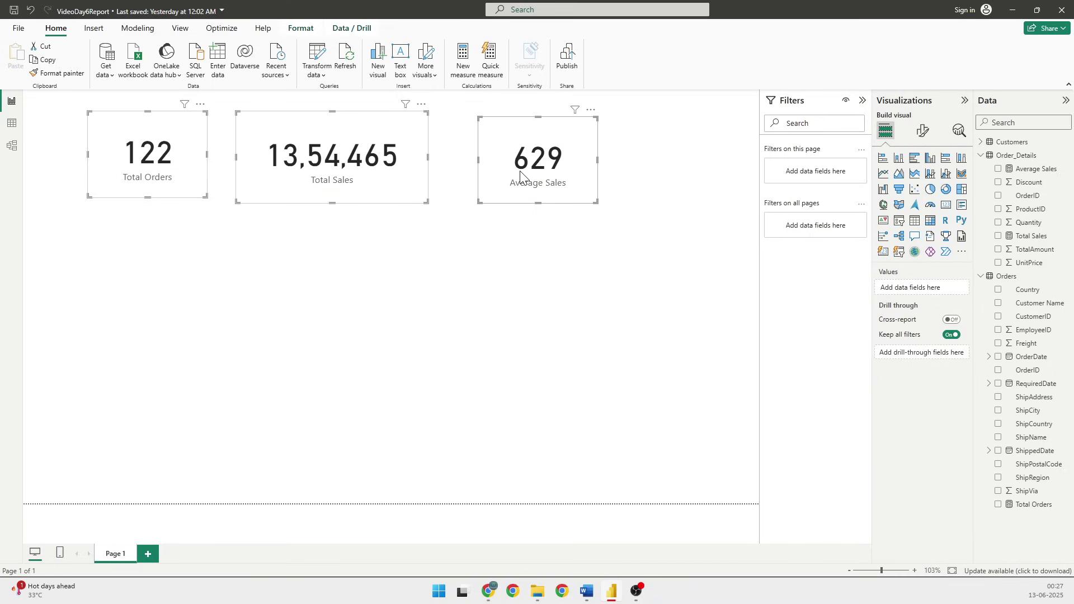
left_click(923, 132)
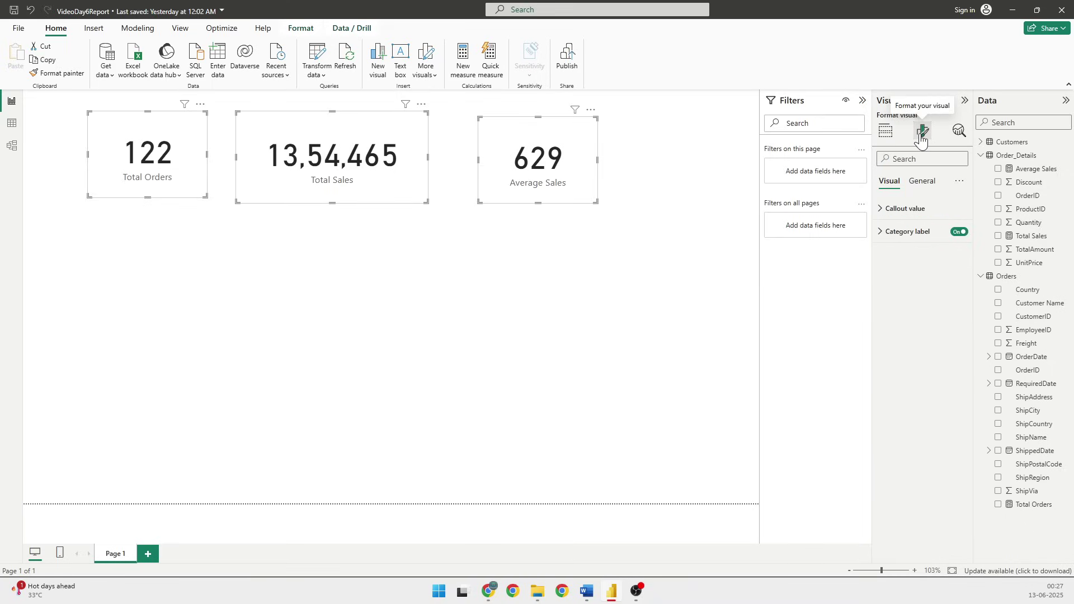
Switch Shadow on under General > Effects for the three selected cards.
left_click(921, 181)
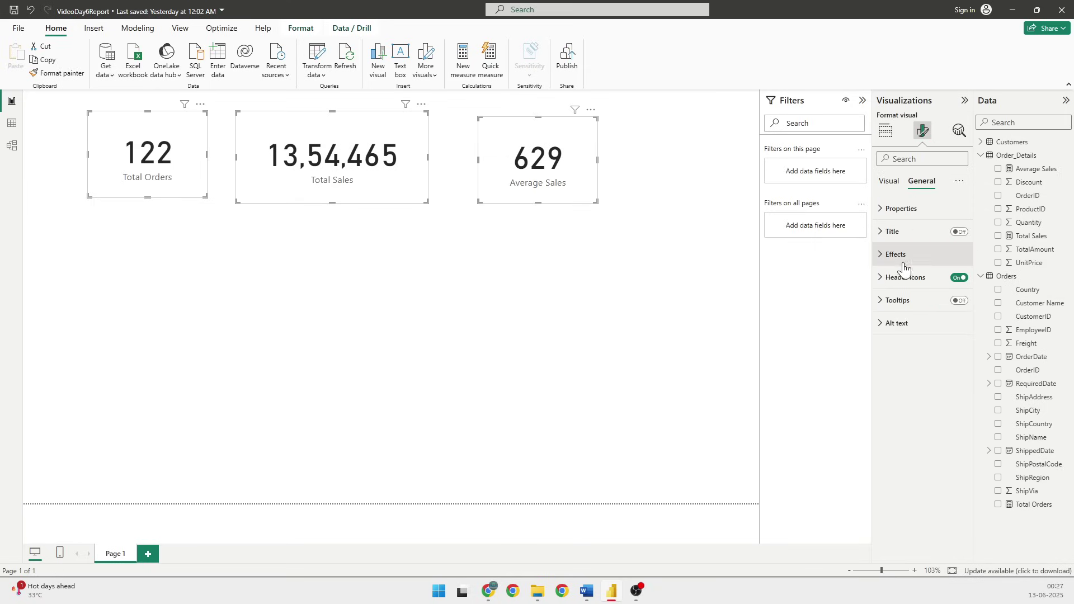
left_click(887, 254)
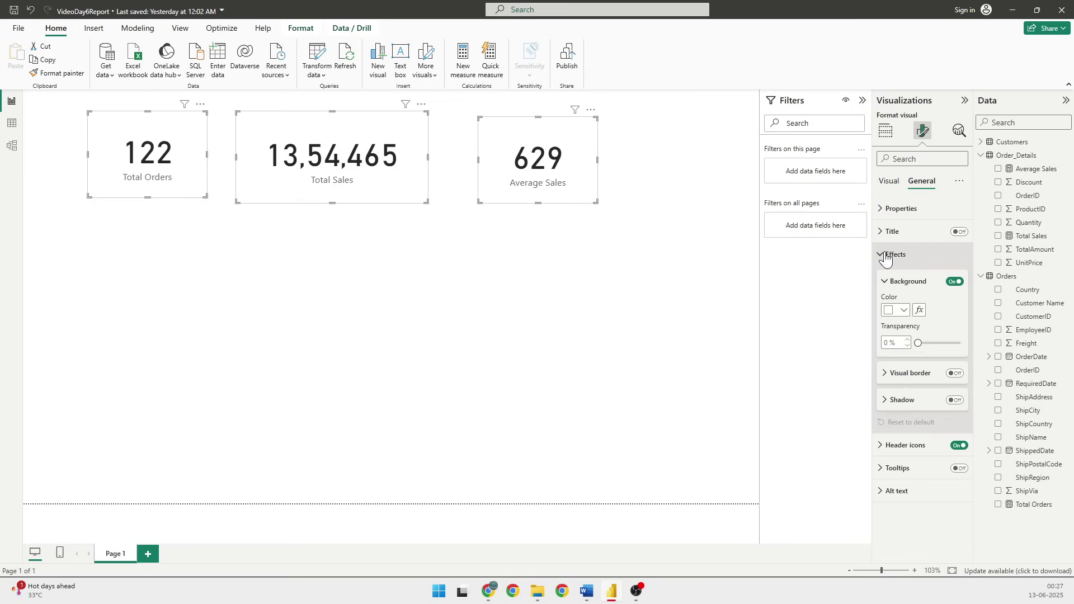
left_click(957, 401)
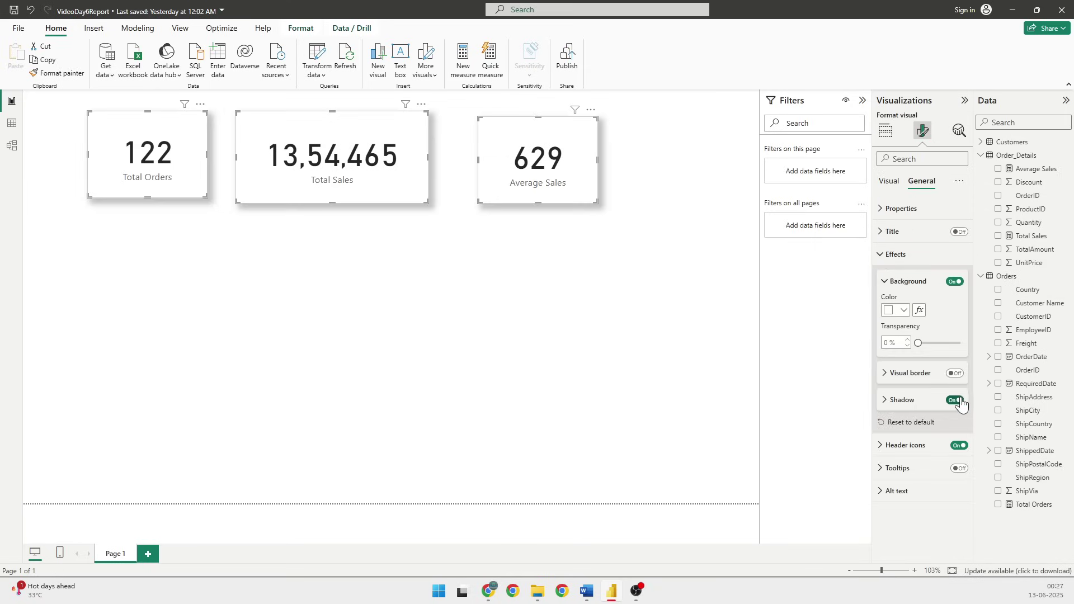
left_click(624, 322)
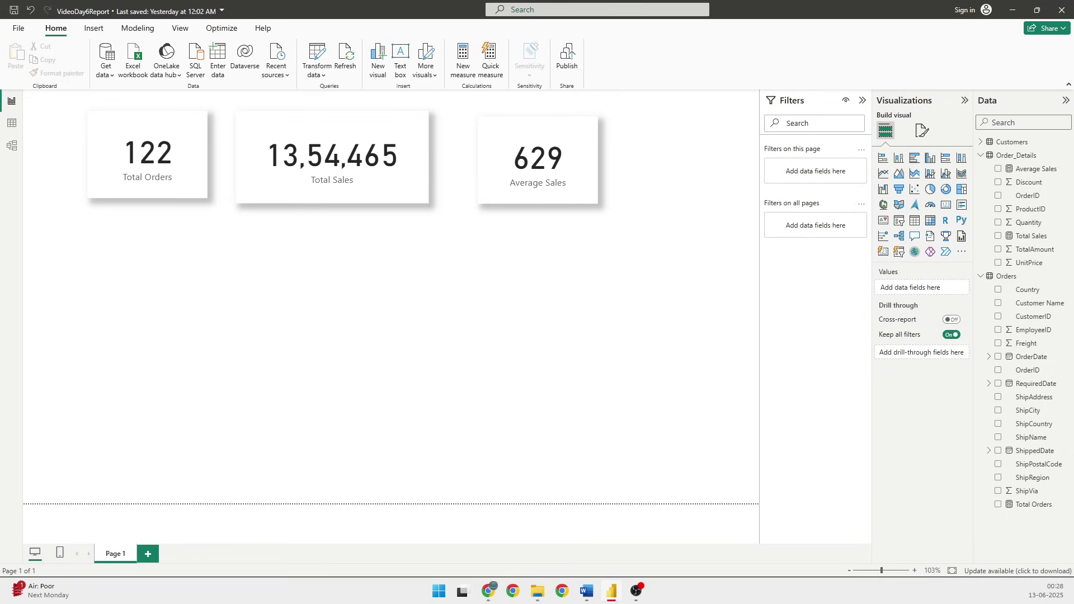
Switch from Power BI Desktop to the For Q&A presentation slide.
key("alt+Tab")
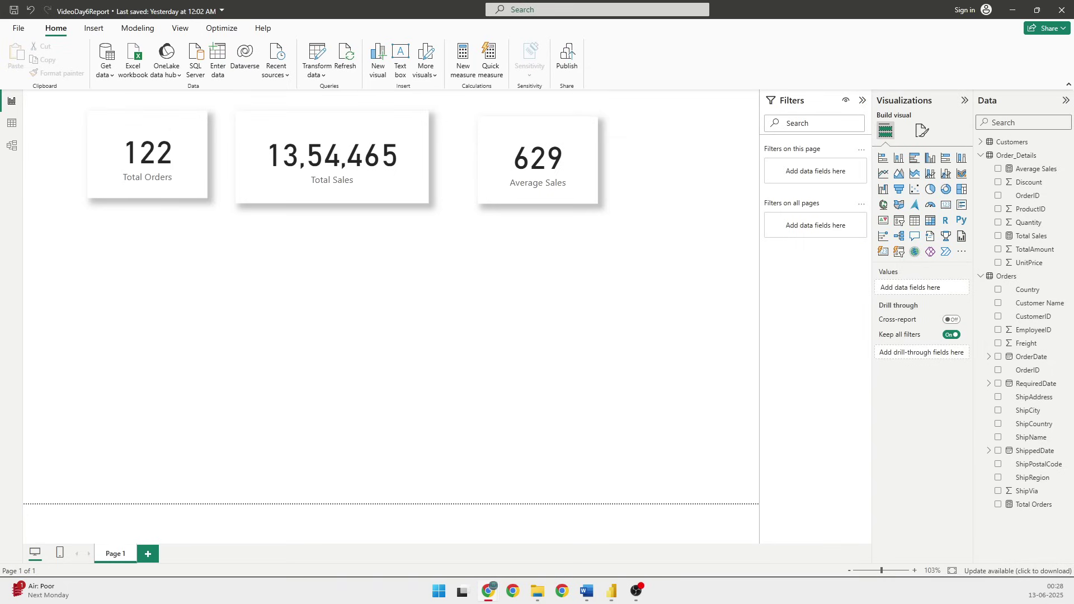